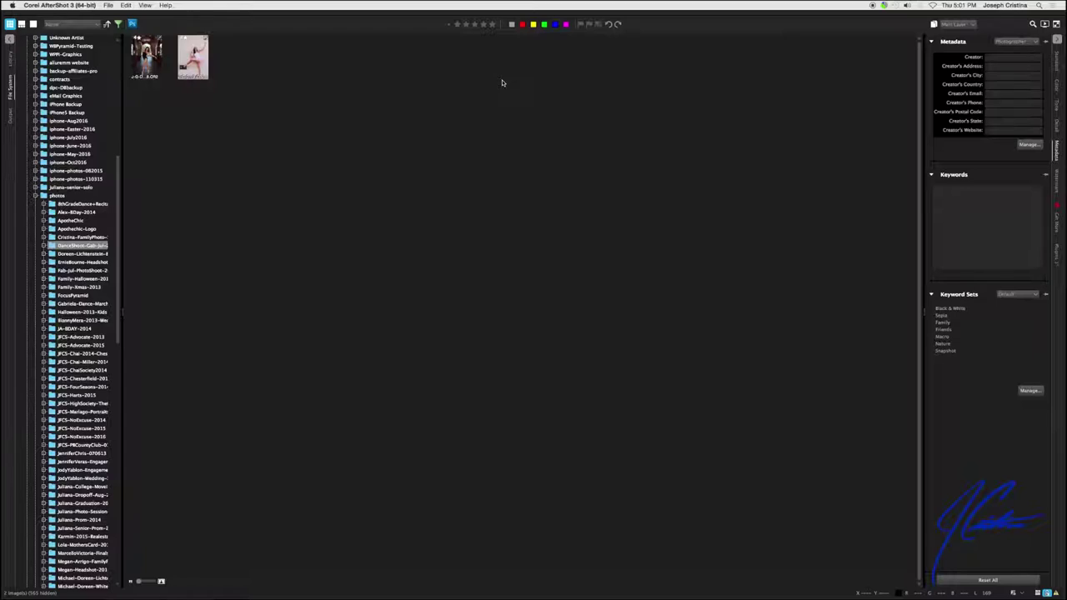
- Open the first dancer photo from the DanceShoot-Gab-Jul-2014 folder in full view
{"action": "double_click", "coordinate": [146, 56]}
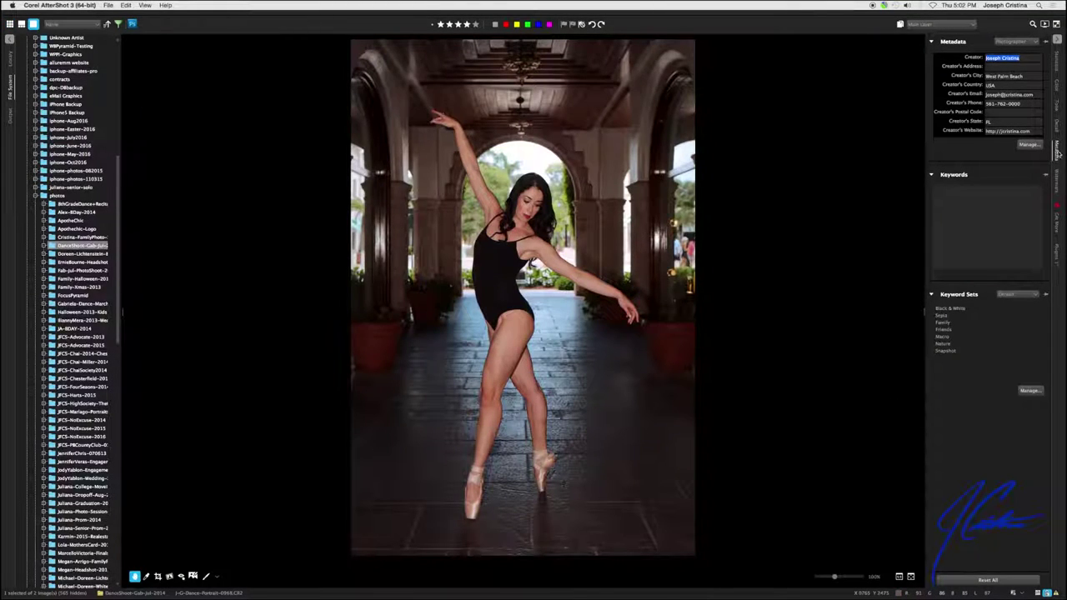
- Add JCristina-Logo-Small.png as an image watermark on the photo
{"action": "left_click", "coordinate": [1058, 178]}
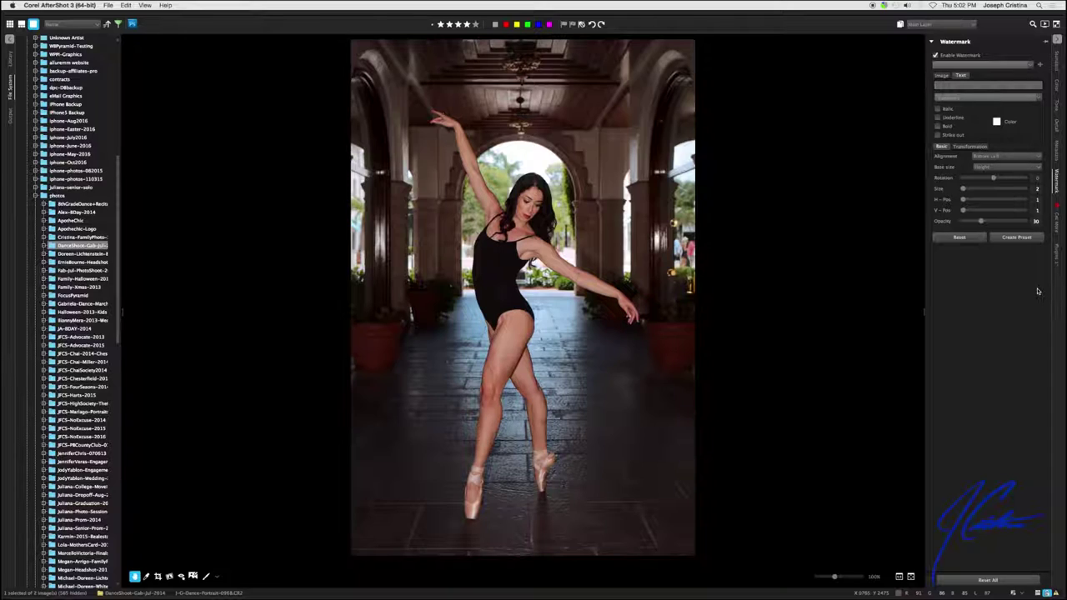
{"action": "left_click", "coordinate": [942, 76]}
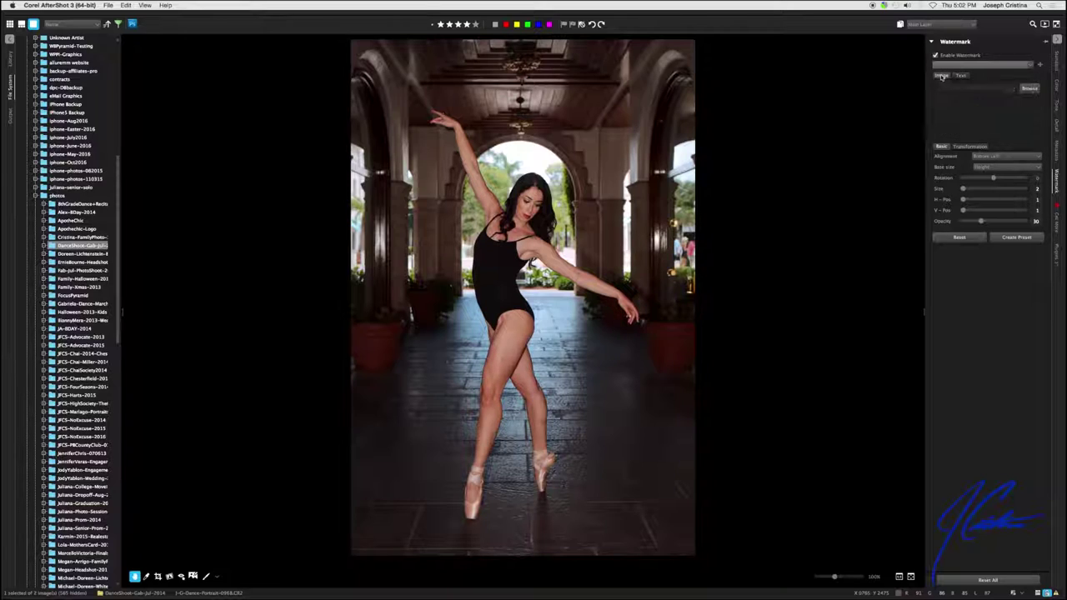
{"action": "left_click", "coordinate": [1029, 87]}
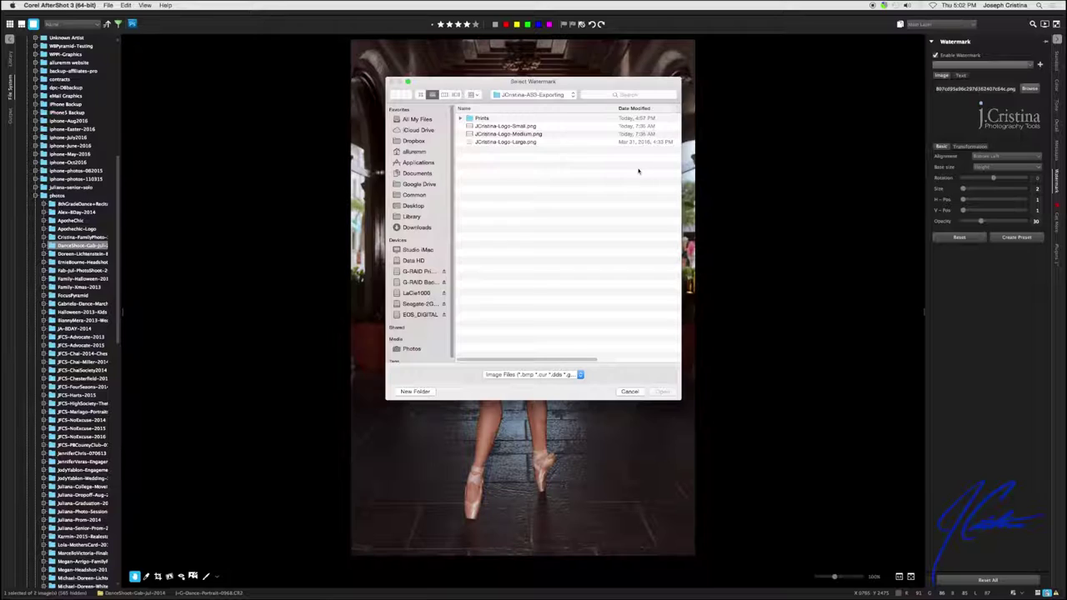
{"action": "left_click_drag", "start_coordinate": [544, 87], "coordinate": [563, 114]}
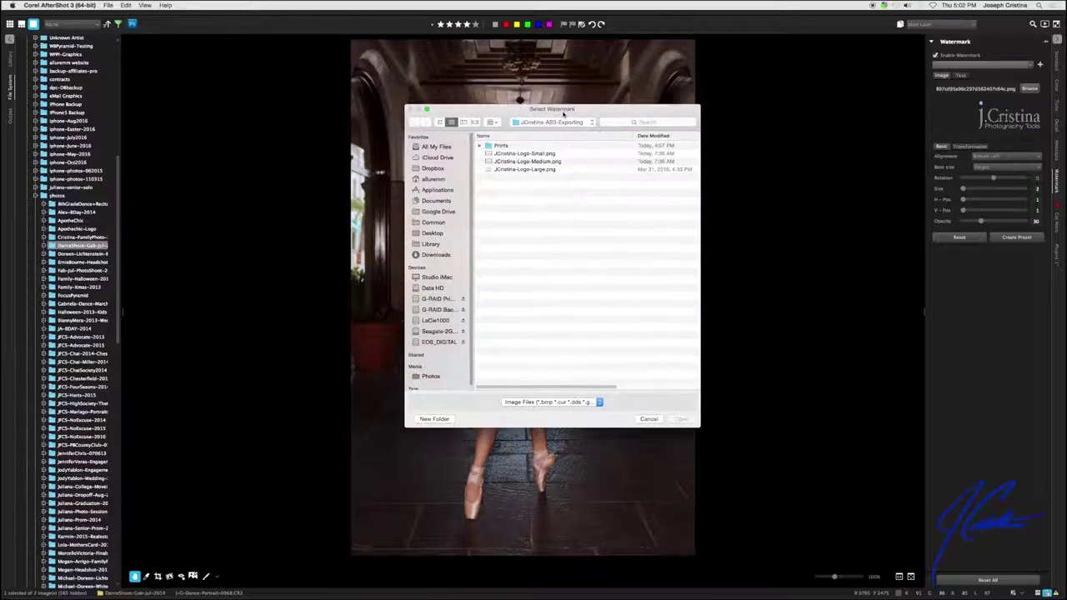
{"action": "left_click", "coordinate": [510, 155]}
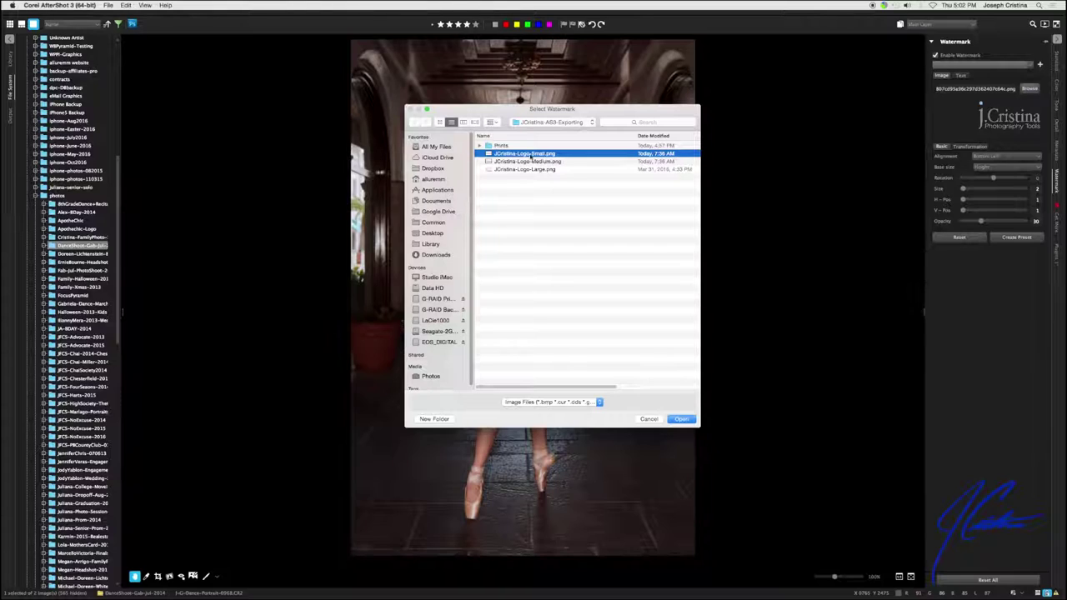
{"action": "left_click", "coordinate": [680, 419]}
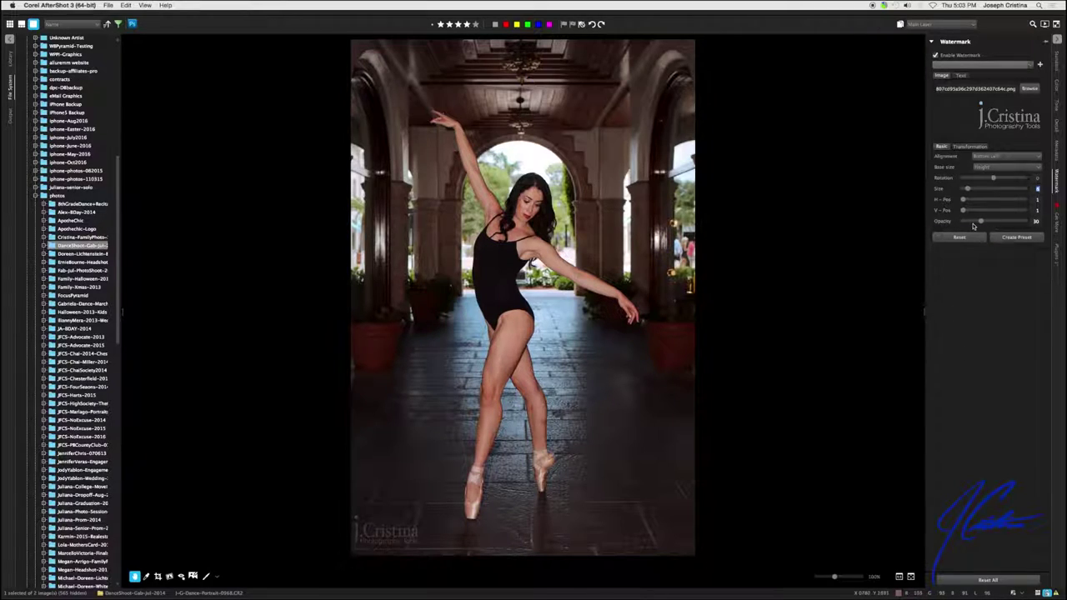
- Set the watermark opacity to 30
{"action": "left_click_drag", "start_coordinate": [980, 221], "coordinate": [1027, 221]}
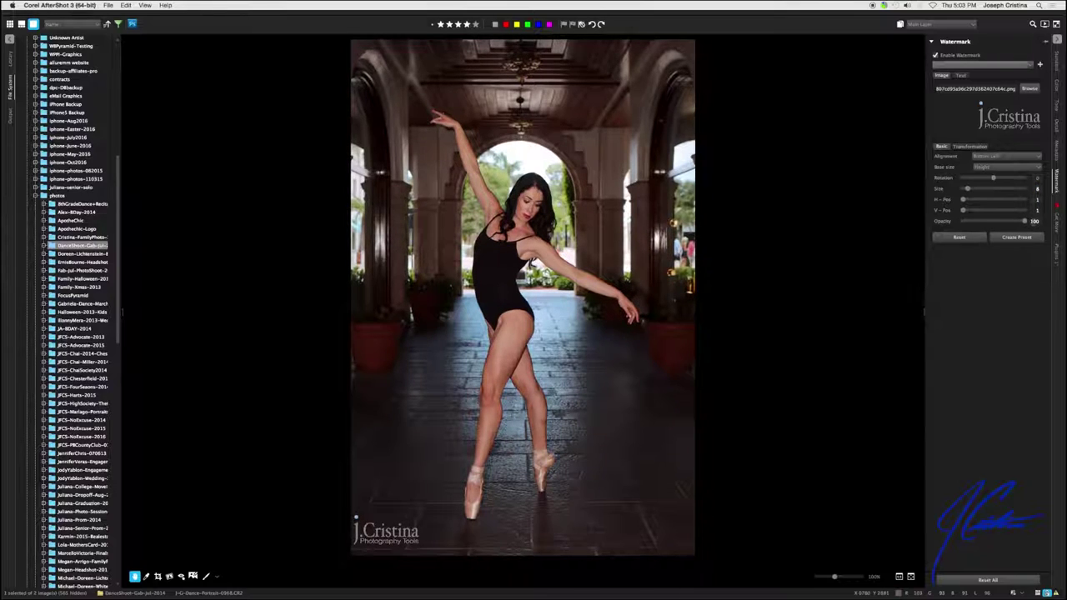
{"action": "double_click", "coordinate": [1035, 221]}
{"action": "type", "text": "30"}
{"action": "key", "text": "Return"}
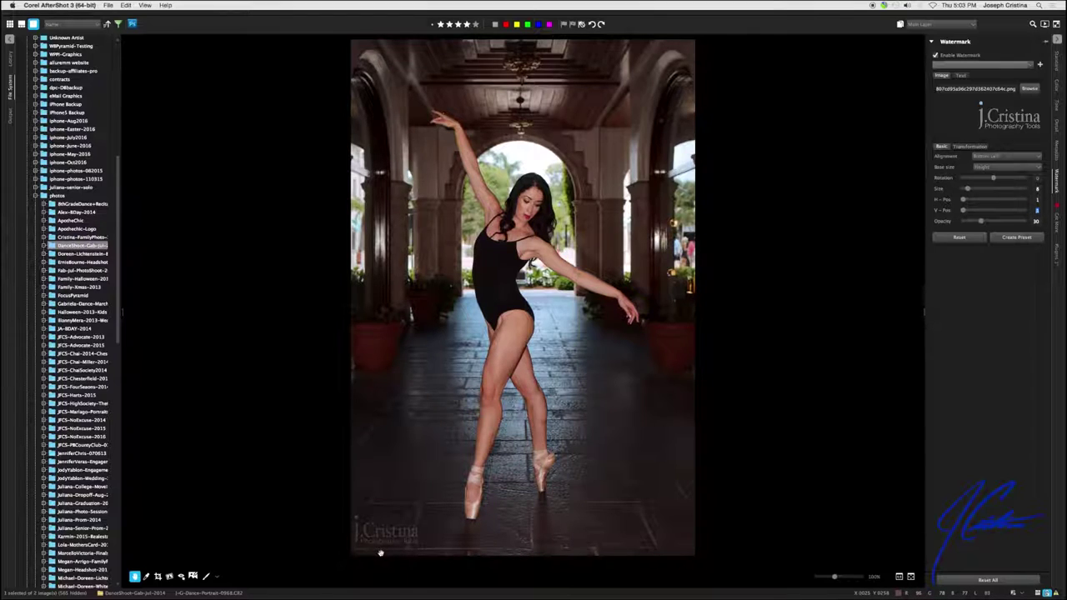
- Switch to a text watermark reading 'photo by JCristina' and reduce its size
{"action": "left_click", "coordinate": [961, 76]}
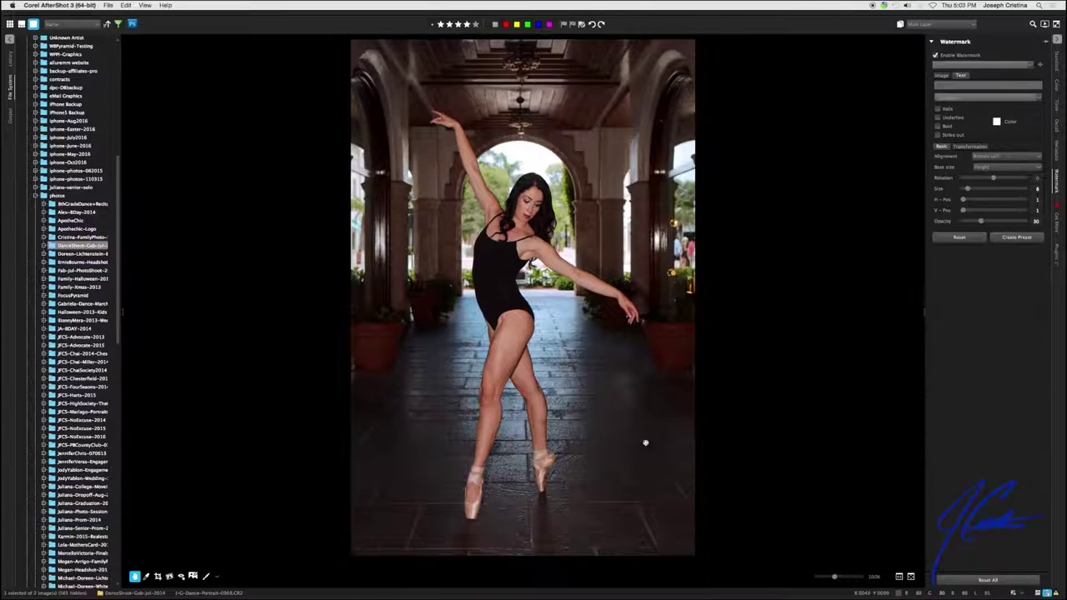
{"action": "left_click", "coordinate": [966, 87]}
{"action": "type", "text": "photo by JCristina"}
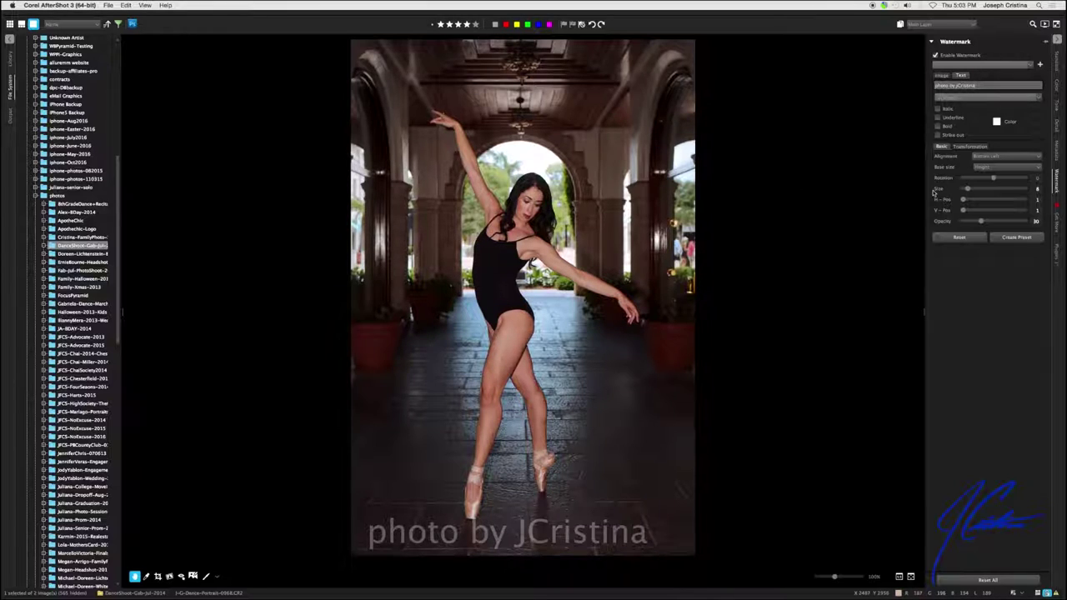
{"action": "left_click_drag", "start_coordinate": [969, 189], "coordinate": [963, 189]}
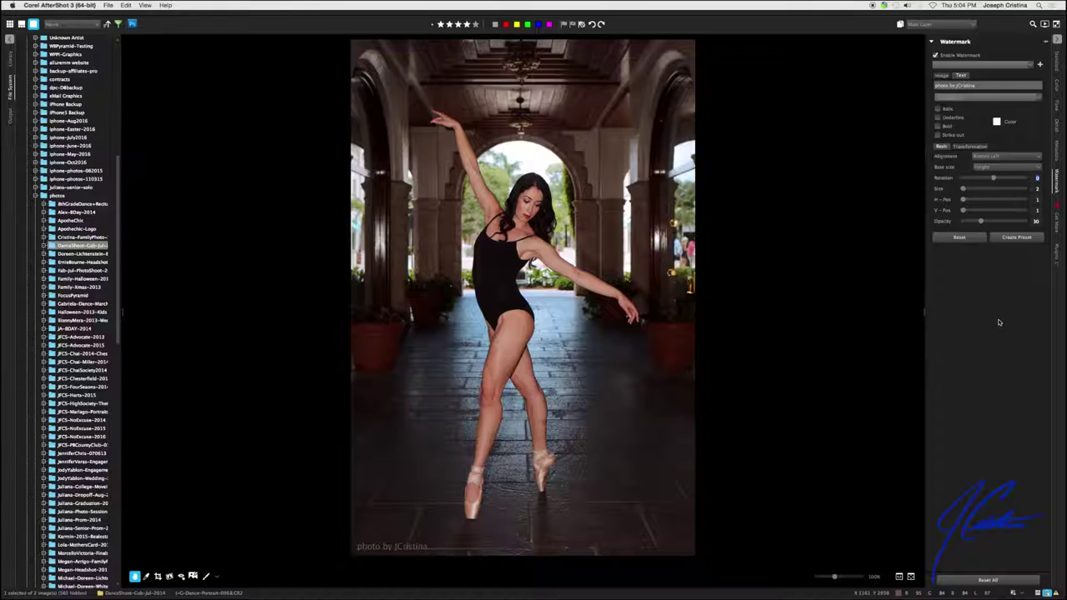
- Save the current watermark settings as a preset named Watermark-TEST
{"action": "left_click", "coordinate": [1025, 239]}
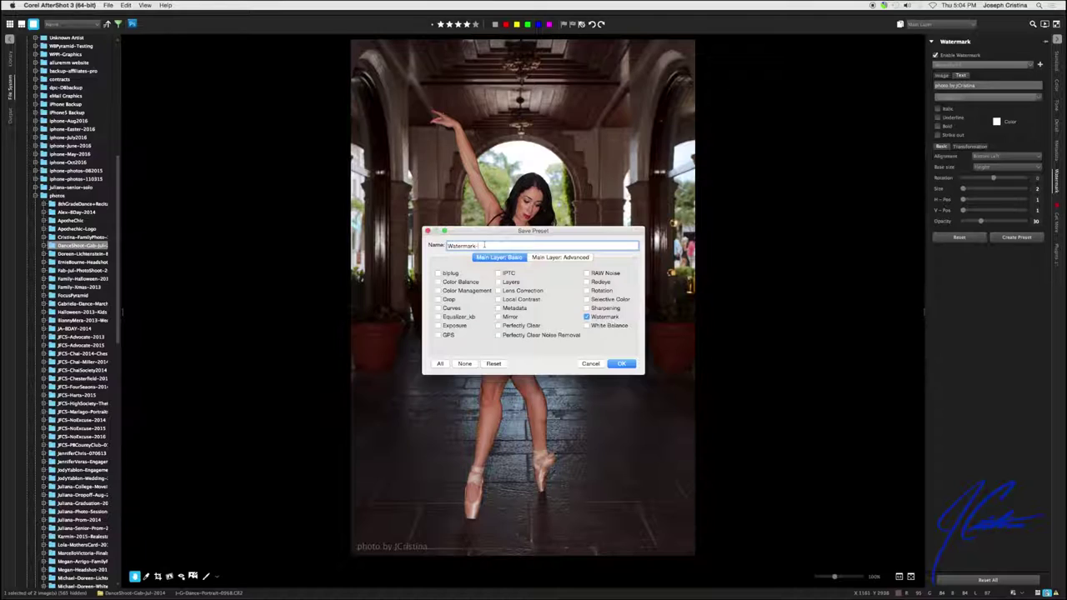
{"action": "type", "text": "-TEST"}
{"action": "left_click", "coordinate": [621, 364]}
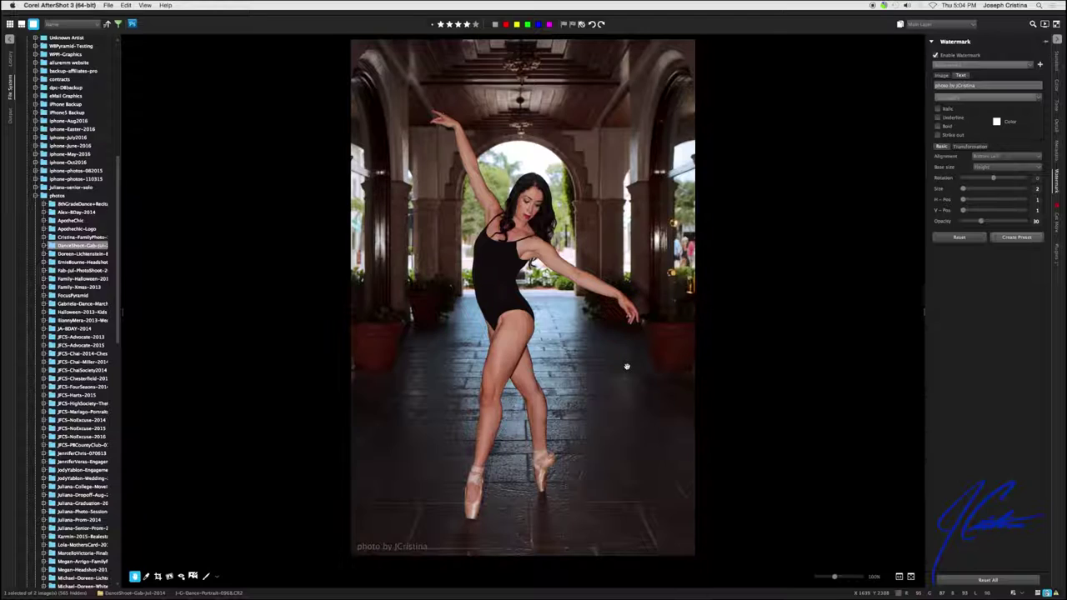
- View the Basic IPTC metadata fields, then return to the Photographer field set
{"action": "left_click", "coordinate": [1060, 149]}
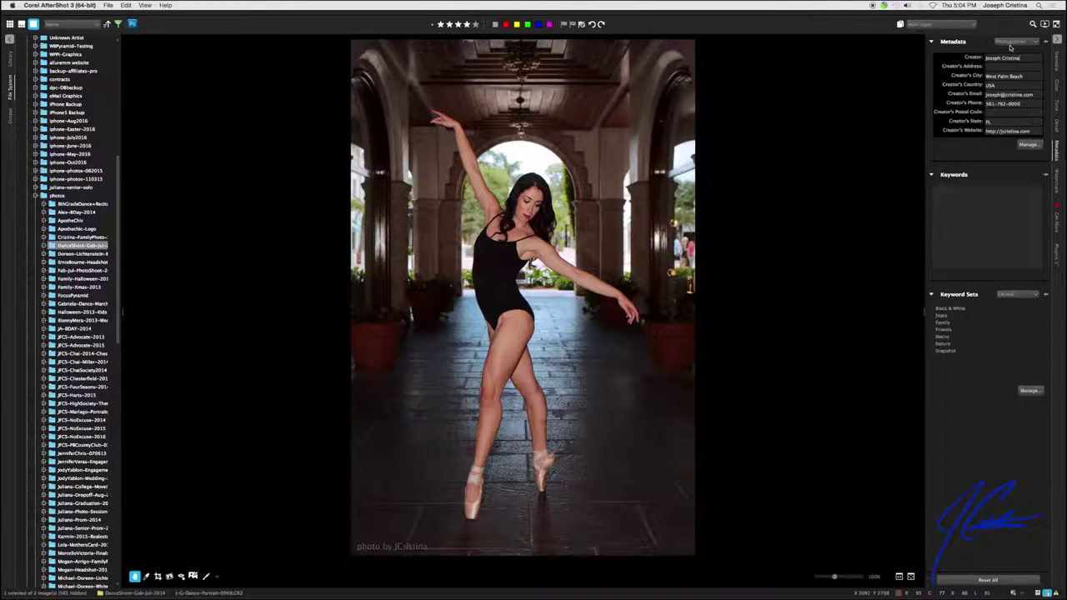
{"action": "left_click", "coordinate": [1010, 48]}
{"action": "left_click", "coordinate": [1011, 57]}
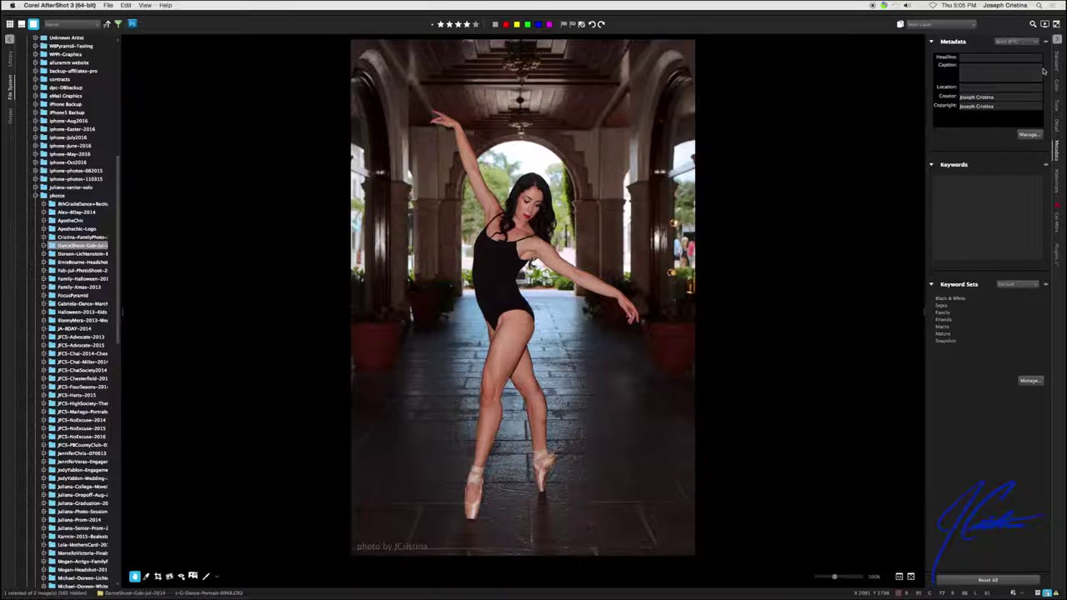
{"action": "left_click", "coordinate": [1029, 42]}
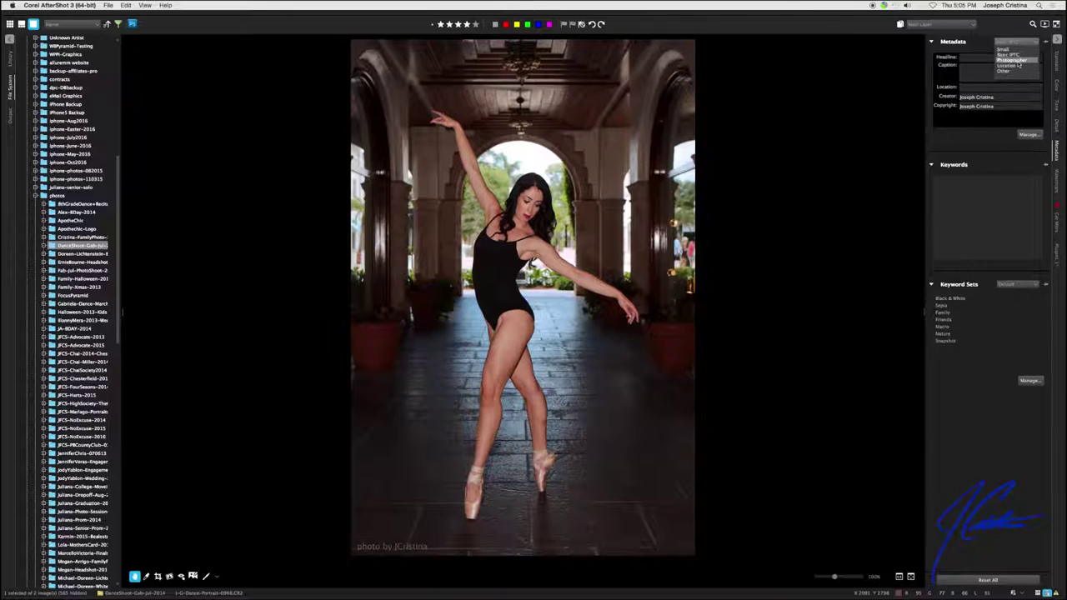
{"action": "left_click", "coordinate": [1018, 61]}
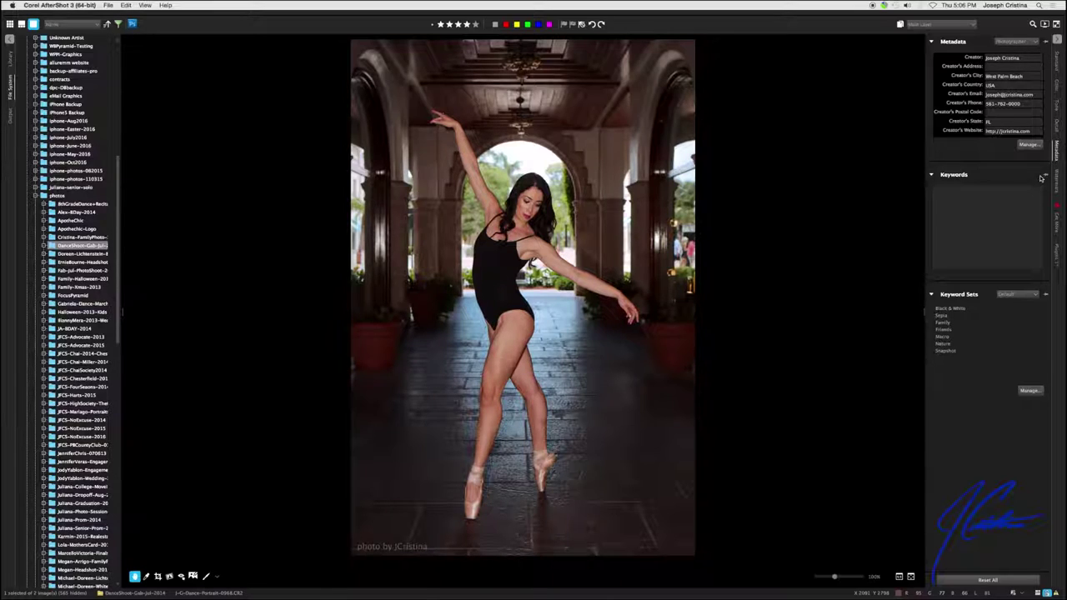
- Filter the folder to show only photos rated three stars or more
{"action": "left_click", "coordinate": [118, 25]}
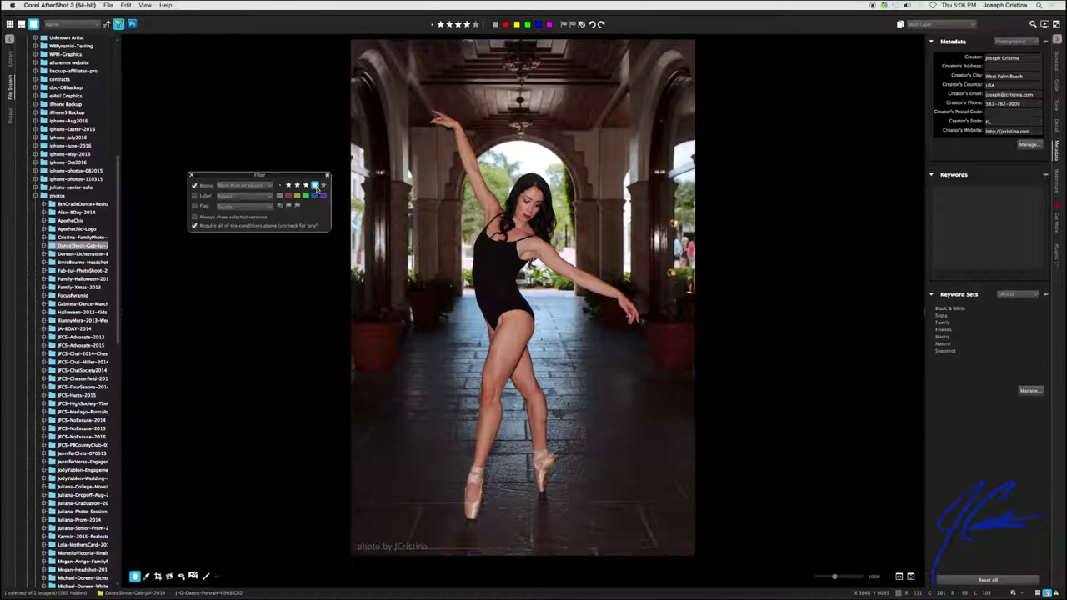
{"action": "left_click", "coordinate": [309, 189]}
{"action": "key", "text": "v"}
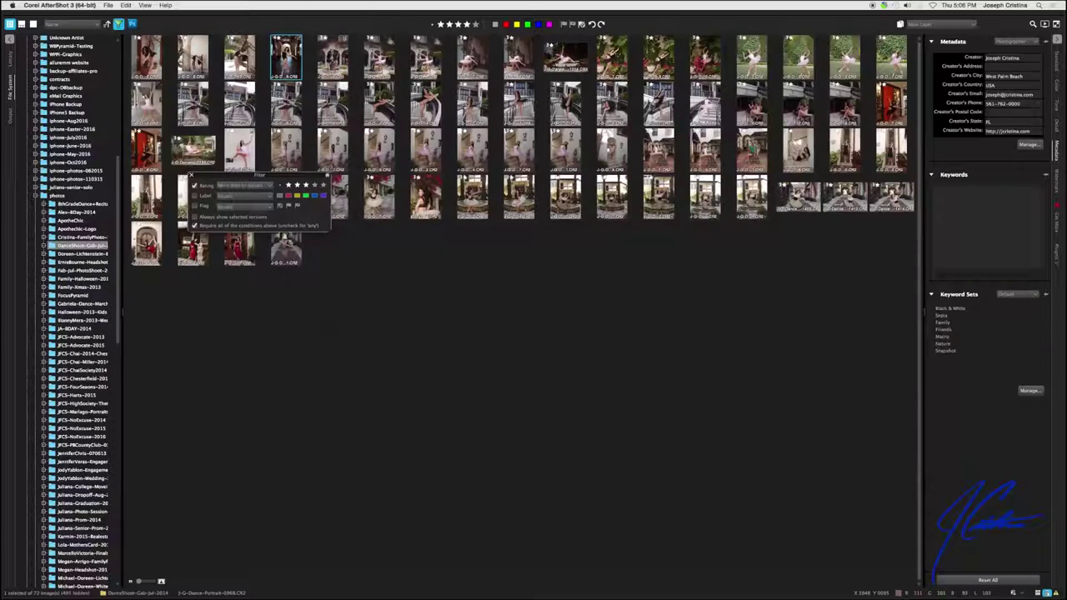
{"action": "left_click", "coordinate": [398, 343]}
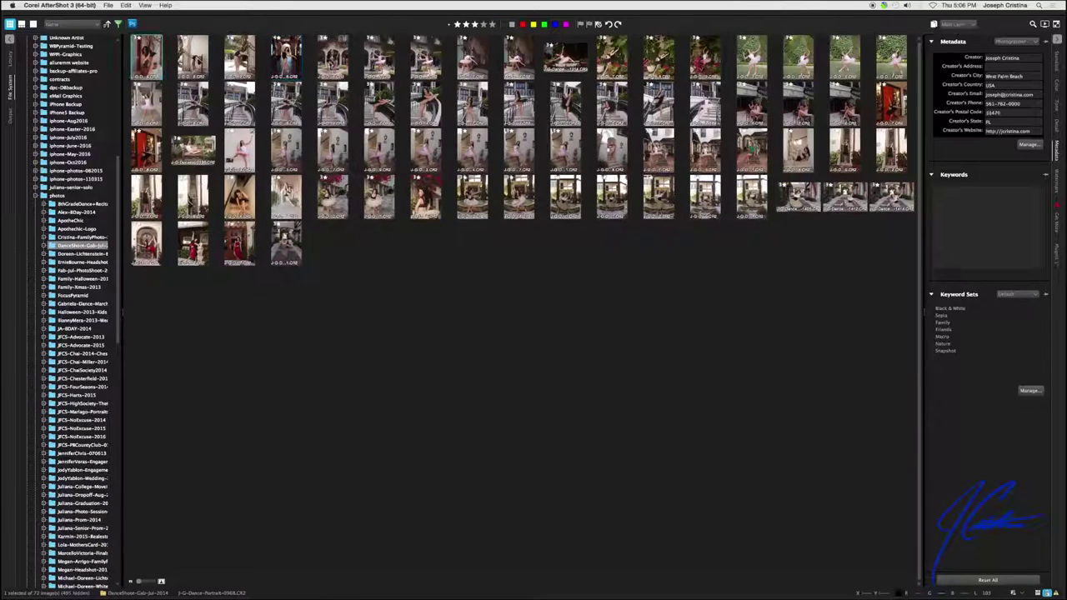
- Select the first five photos and bring up the Export with Batch Preset list
{"action": "left_click", "coordinate": [337, 61], "text": "shift"}
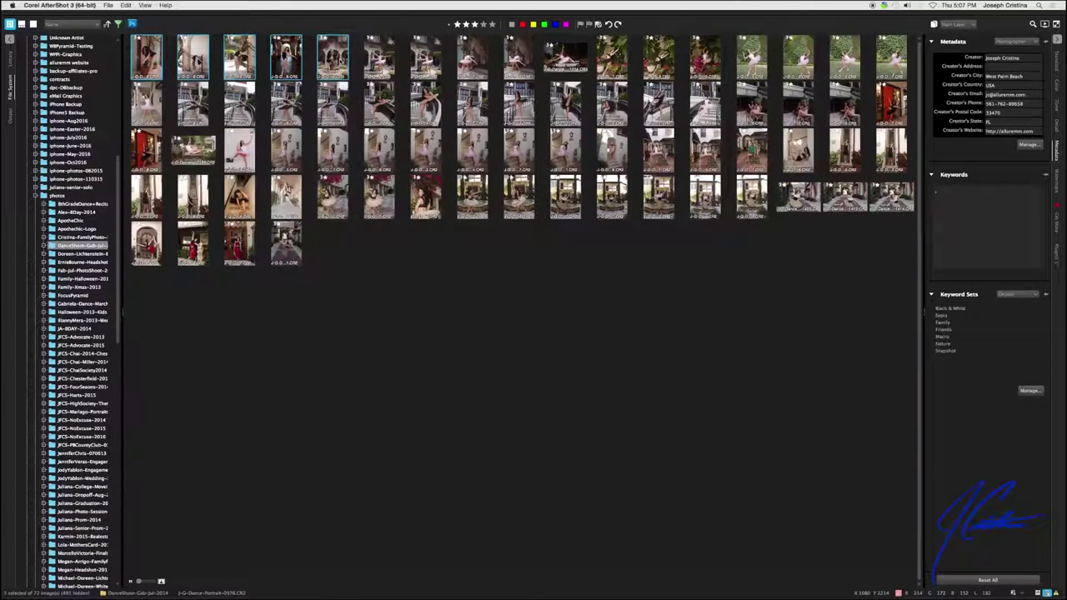
{"action": "left_click", "coordinate": [109, 6]}
{"action": "mouse_move", "coordinate": [142, 63]}
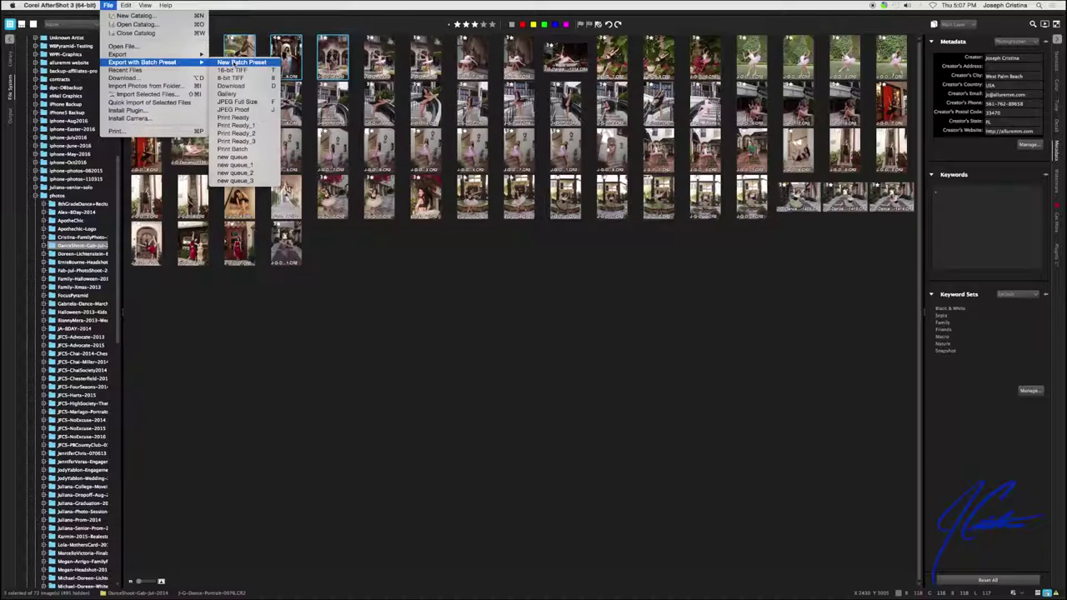
- Start a new batch export preset with the Prints folder as destination
{"action": "left_click", "coordinate": [234, 63]}
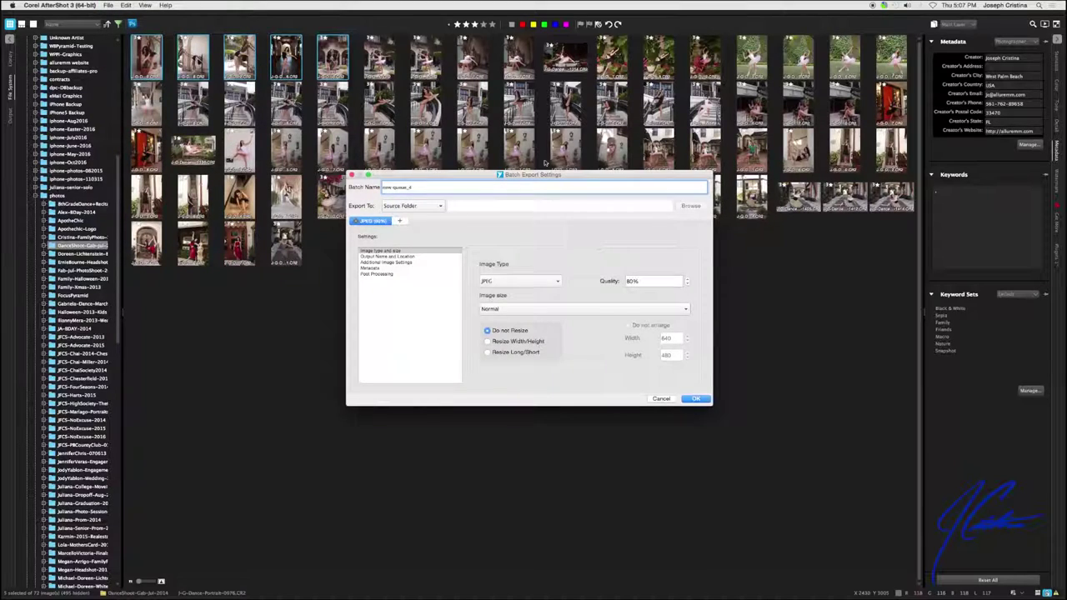
{"action": "left_click_drag", "start_coordinate": [538, 175], "coordinate": [539, 181]}
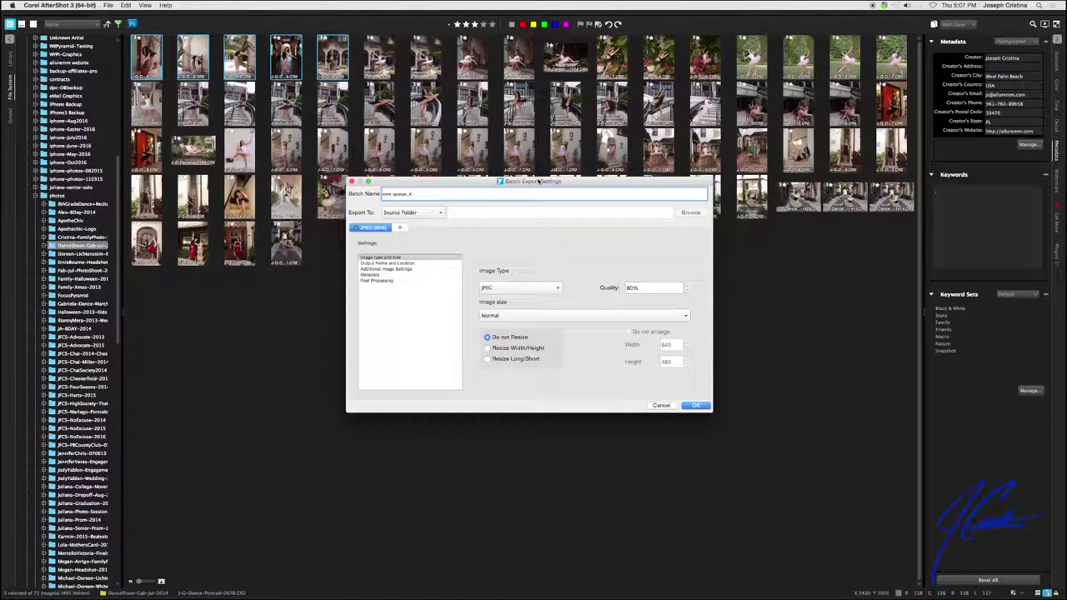
{"action": "left_click", "coordinate": [412, 212]}
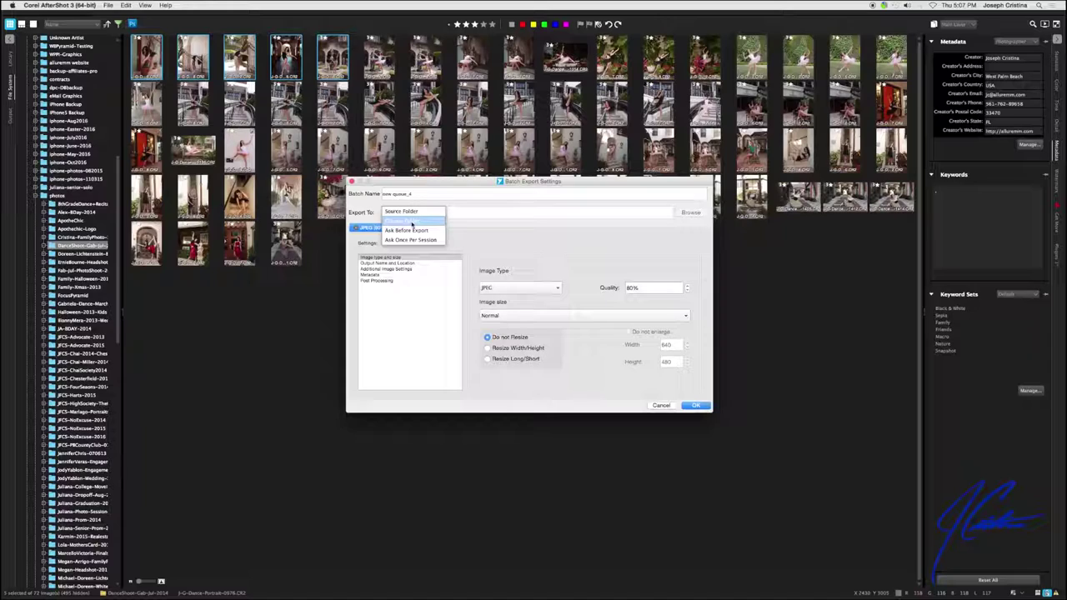
{"action": "left_click", "coordinate": [411, 221]}
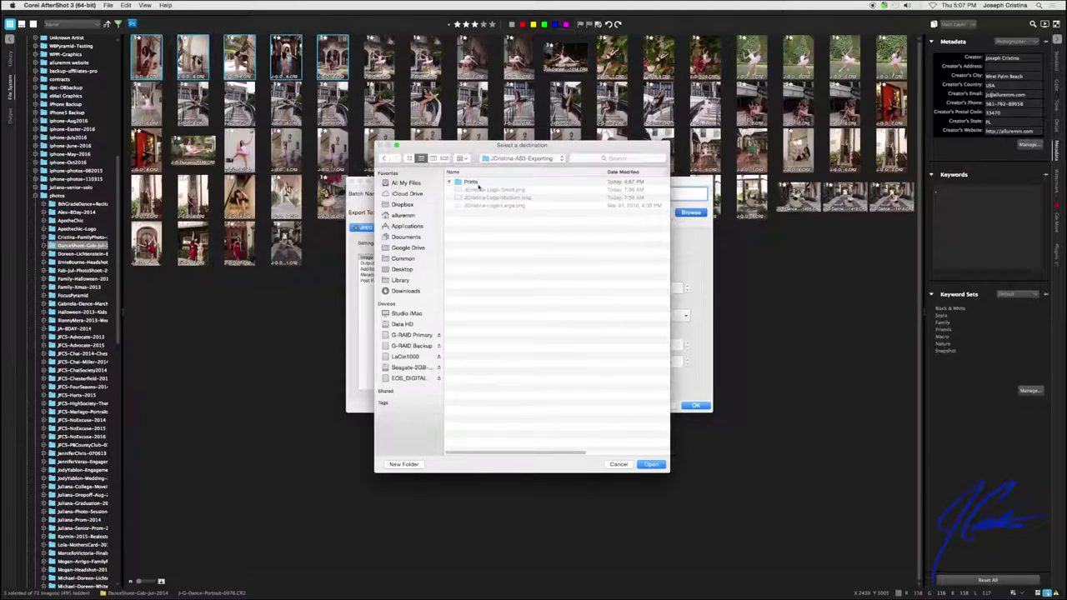
{"action": "left_click", "coordinate": [479, 184]}
{"action": "double_click", "coordinate": [479, 184]}
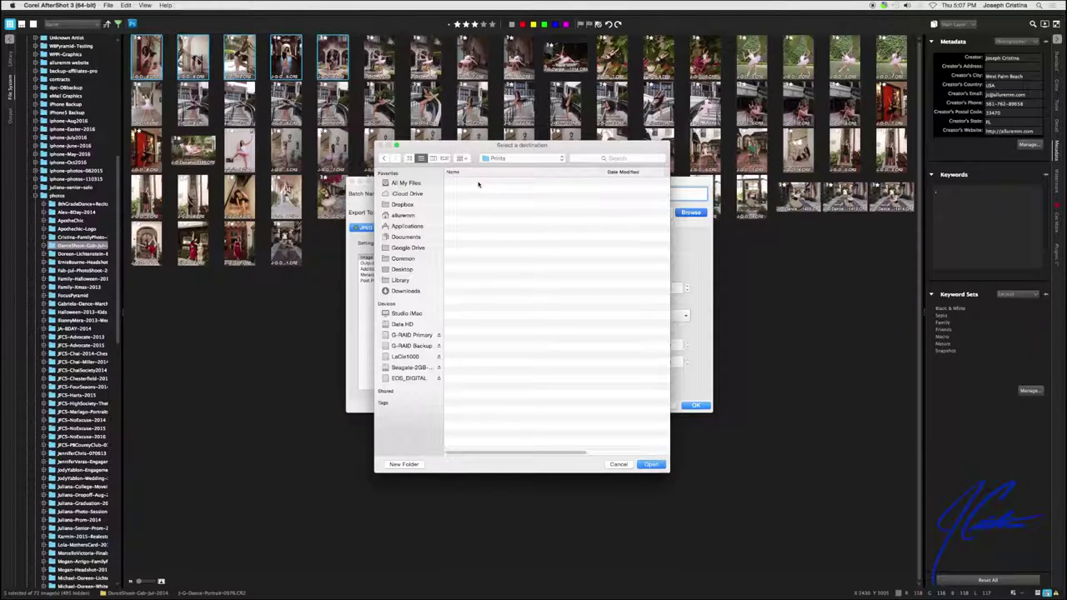
{"action": "left_click", "coordinate": [651, 464]}
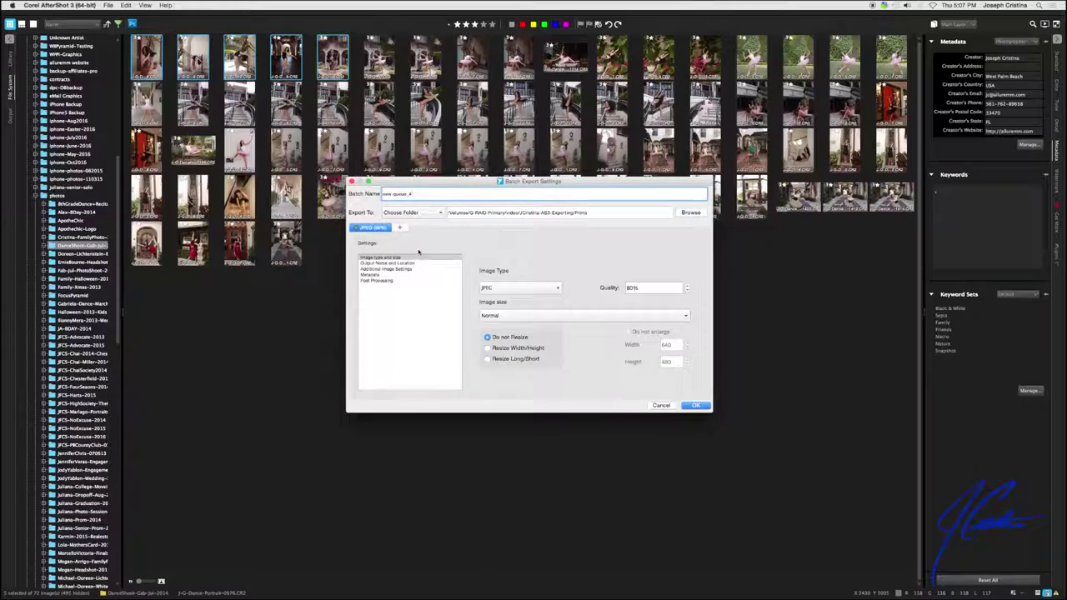
- Keep JPEG as the file type and set quality to 100%
{"action": "double_click", "coordinate": [681, 288]}
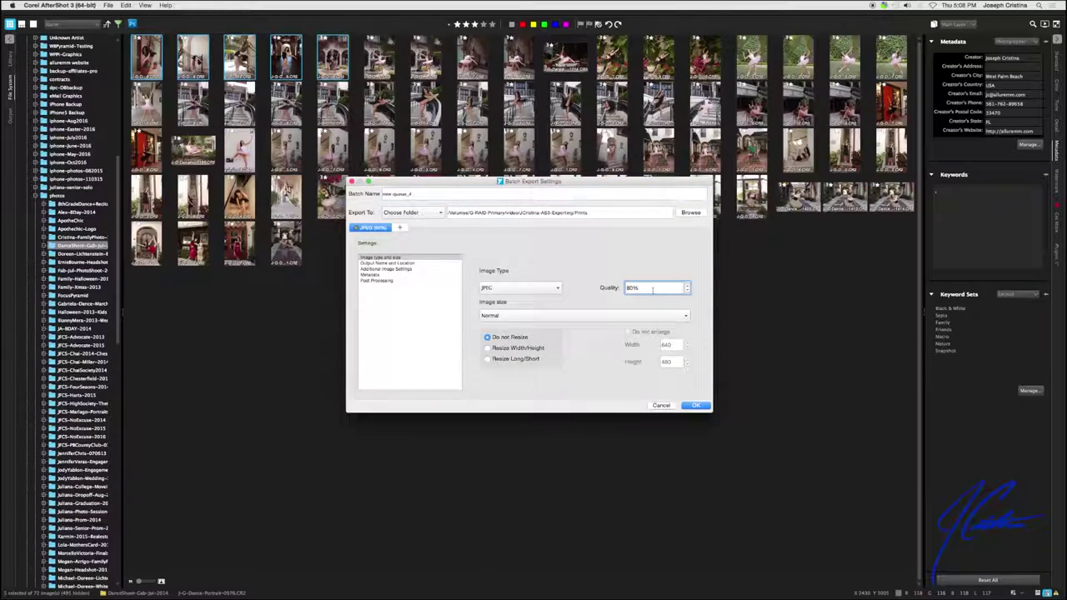
{"action": "type", "text": "100"}
{"action": "key", "text": "Tab"}
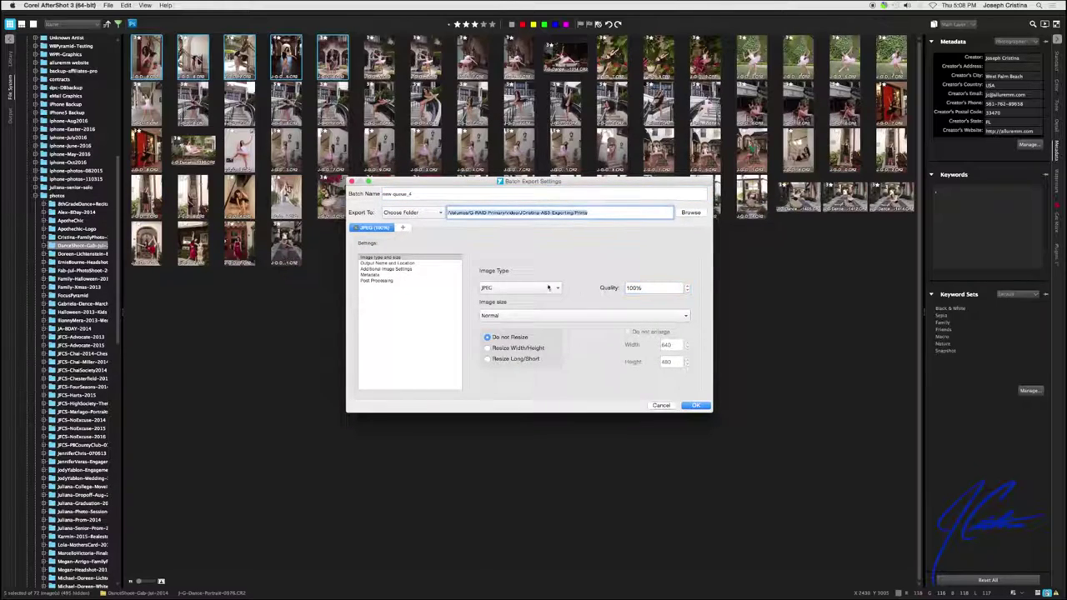
{"action": "left_click", "coordinate": [520, 289]}
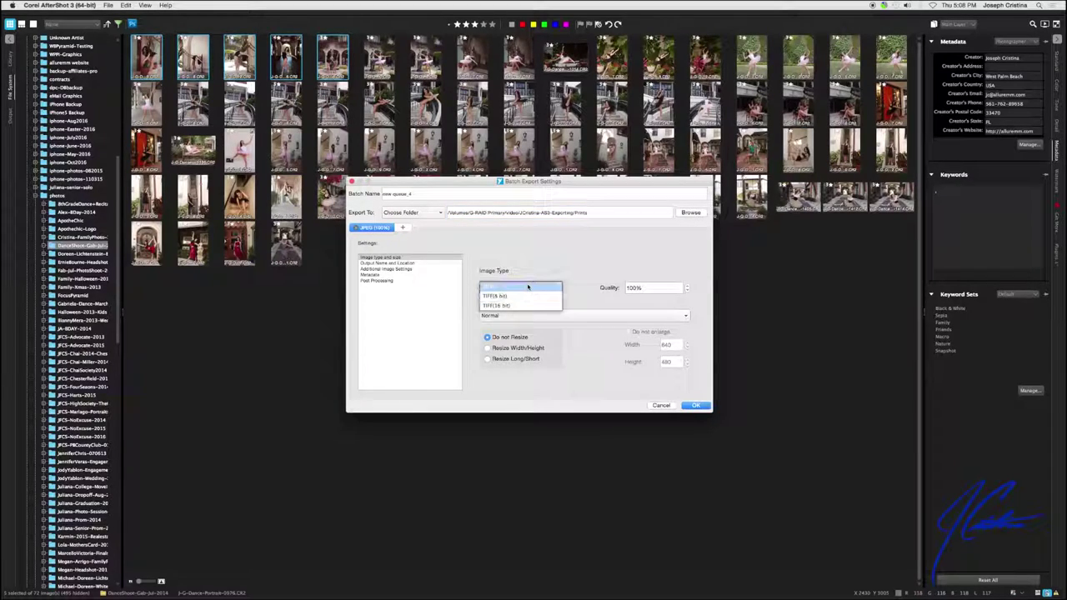
{"action": "left_click", "coordinate": [518, 288]}
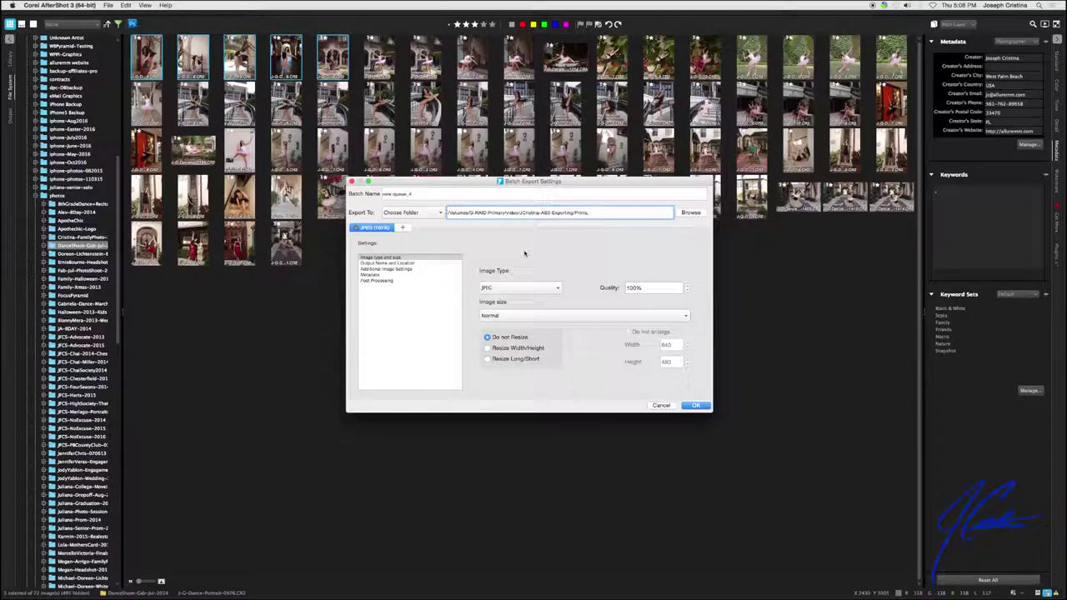
- Resize the output by width and height to 1800 x 1200 pixels
{"action": "left_click", "coordinate": [487, 348]}
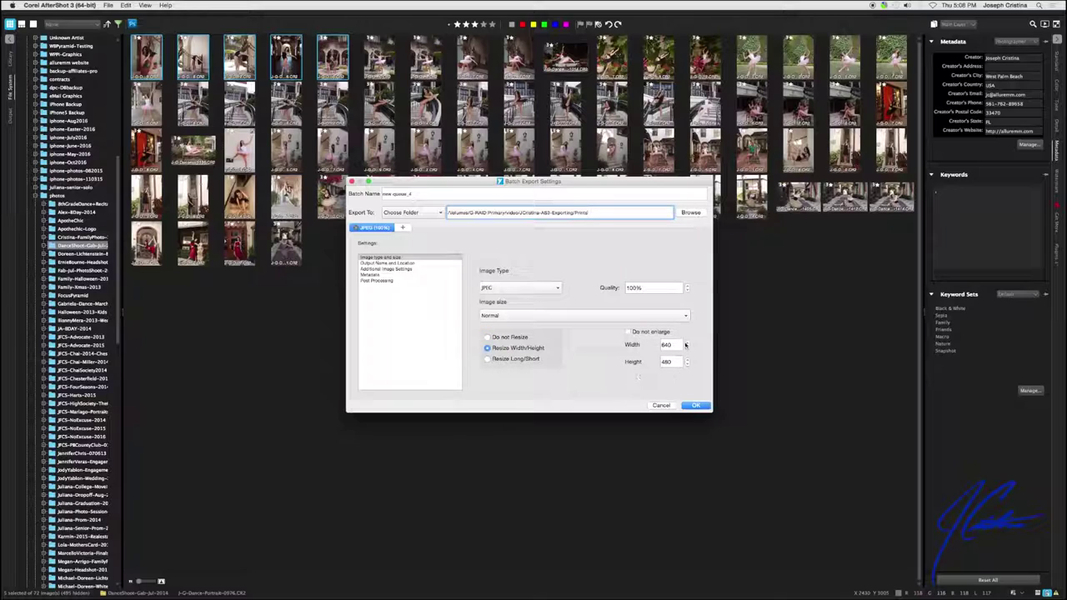
{"action": "double_click", "coordinate": [675, 344]}
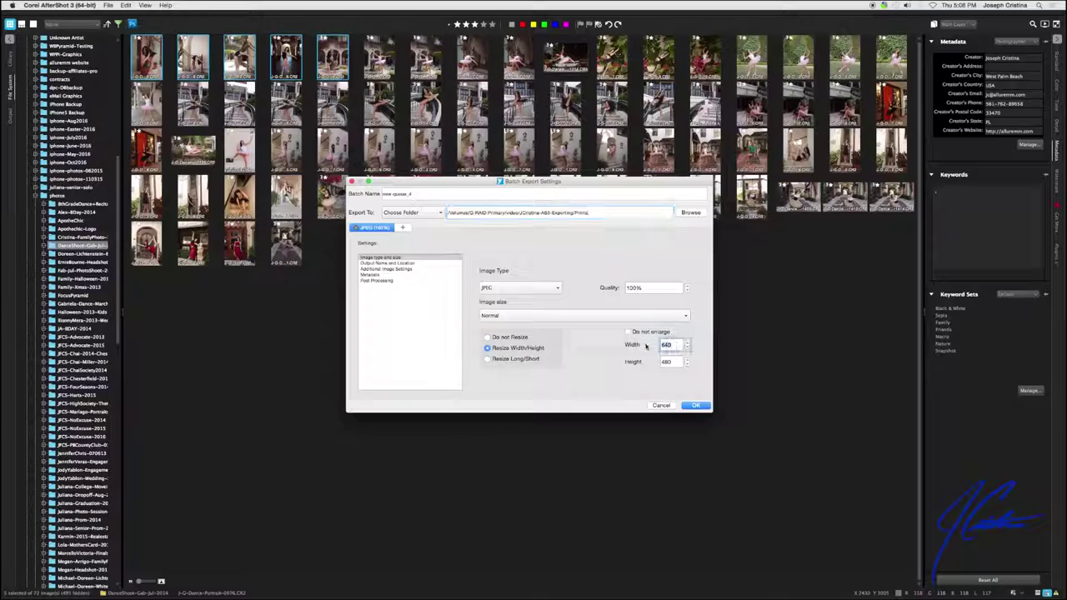
{"action": "type", "text": "1800"}
{"action": "key", "text": "Tab"}
{"action": "type", "text": "1200"}
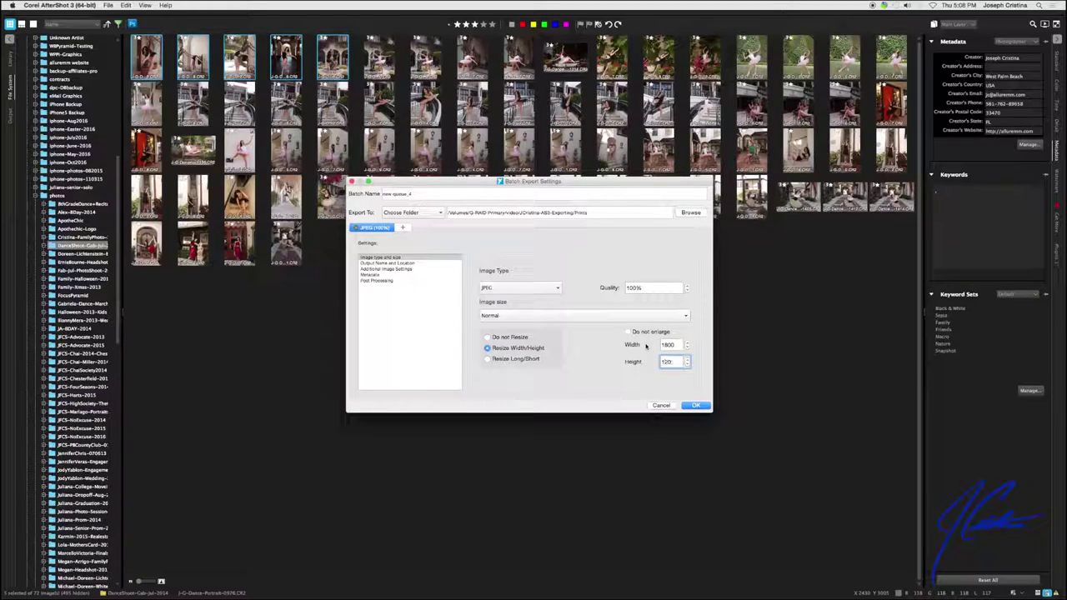
{"action": "key", "text": "Tab"}
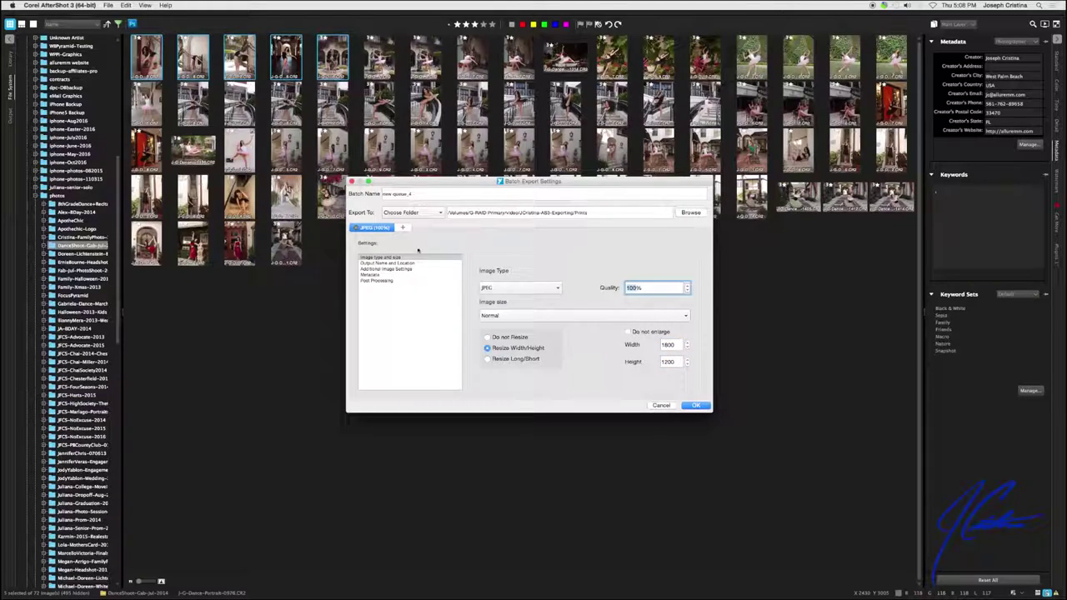
- Save the first output into a Prints subfolder and apply the Watermark-TEST preset
{"action": "left_click", "coordinate": [372, 263]}
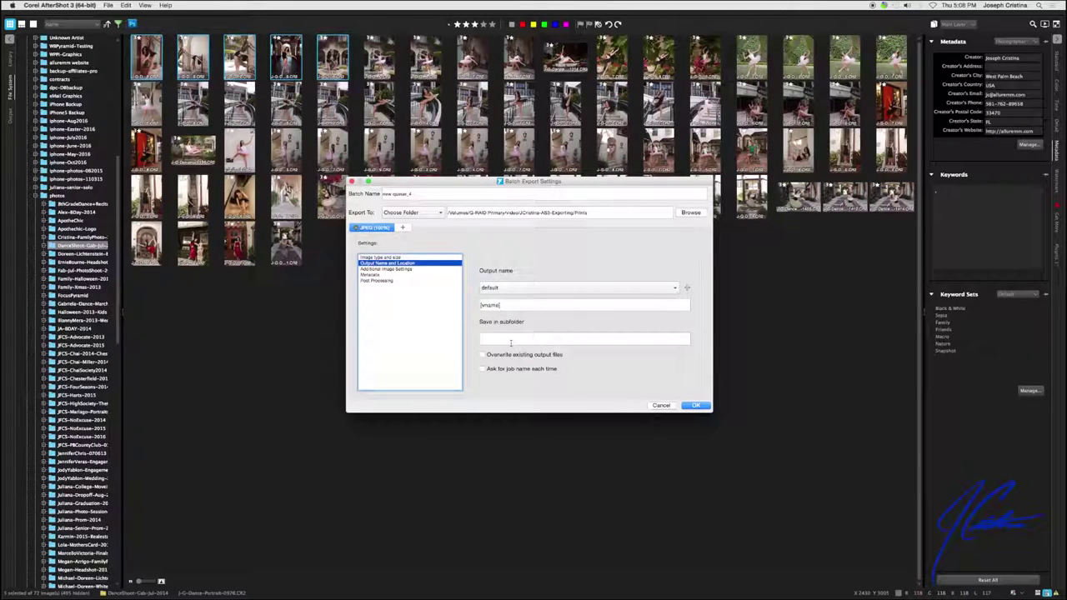
{"action": "left_click", "coordinate": [510, 339]}
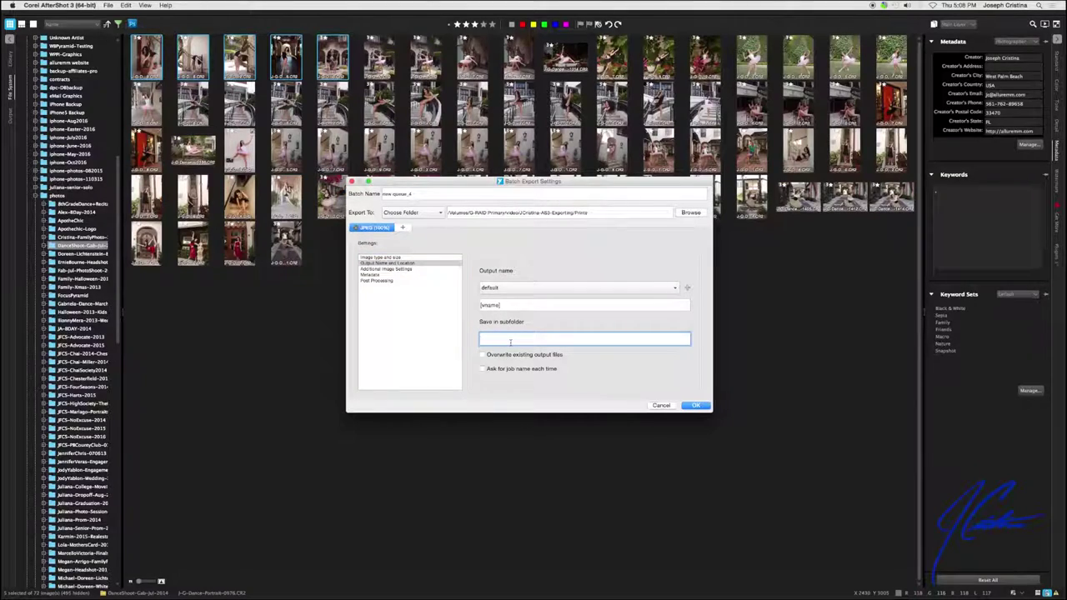
{"action": "type", "text": "Prints-4x6"}
{"action": "left_click", "coordinate": [373, 269]}
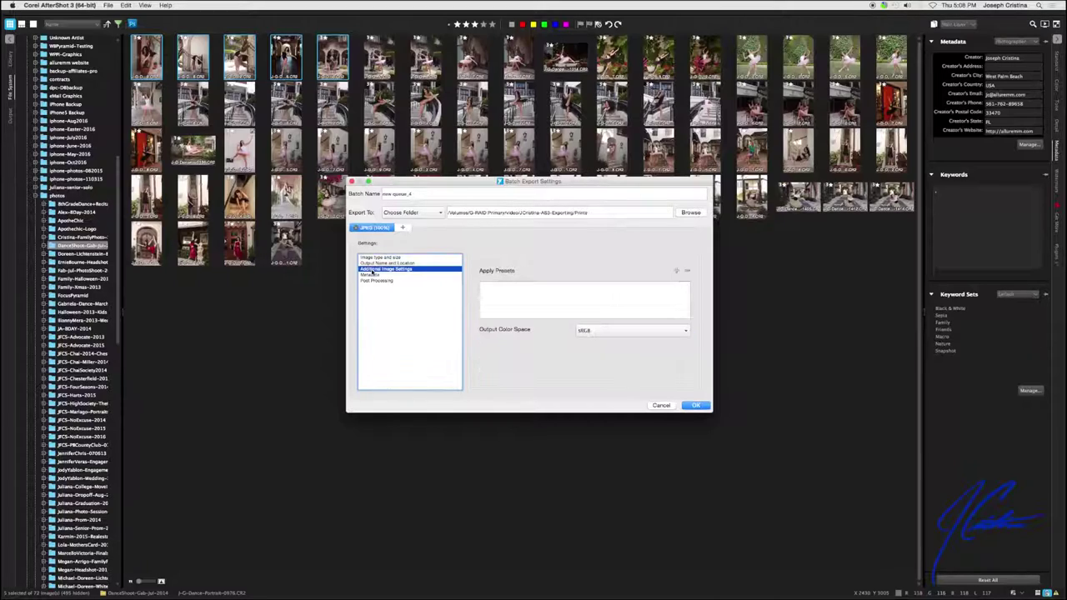
{"action": "left_click", "coordinate": [675, 272]}
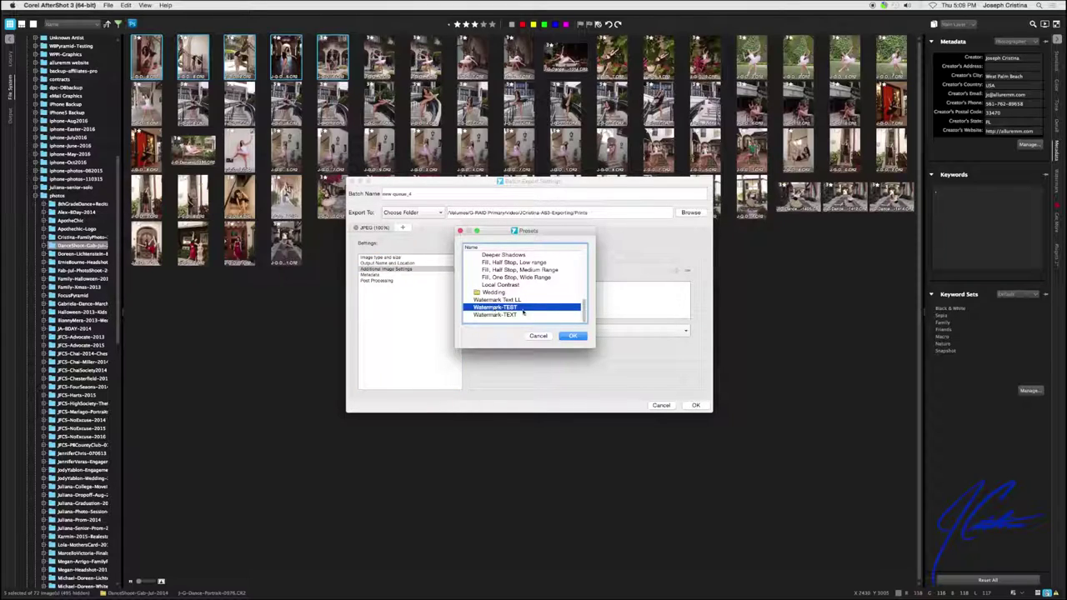
{"action": "left_click", "coordinate": [572, 335]}
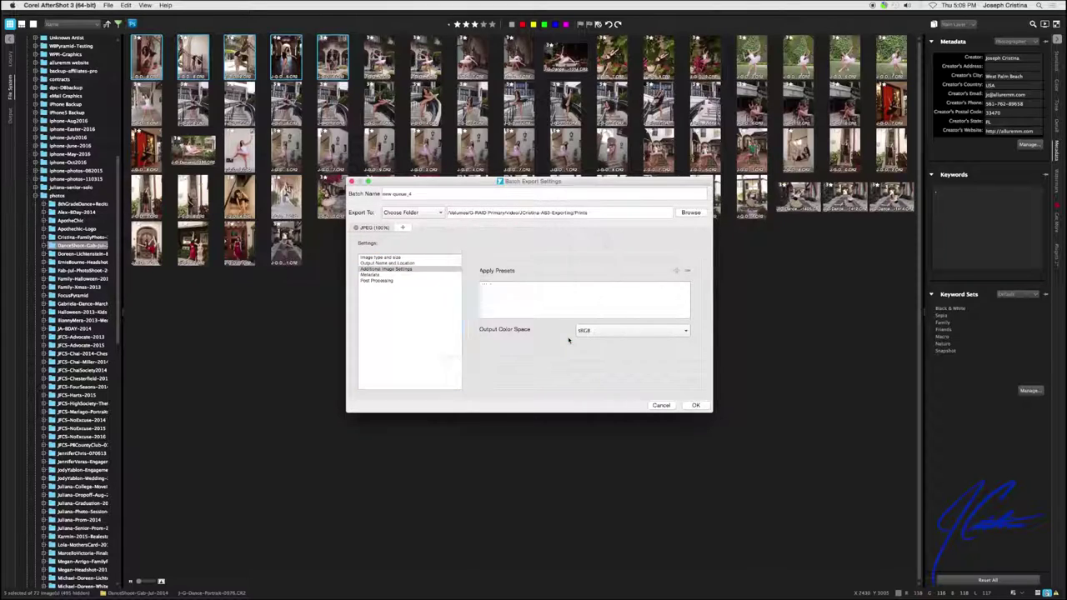
- Embed copyright info at 300 DPI and review the post-processing options
{"action": "left_click", "coordinate": [370, 275]}
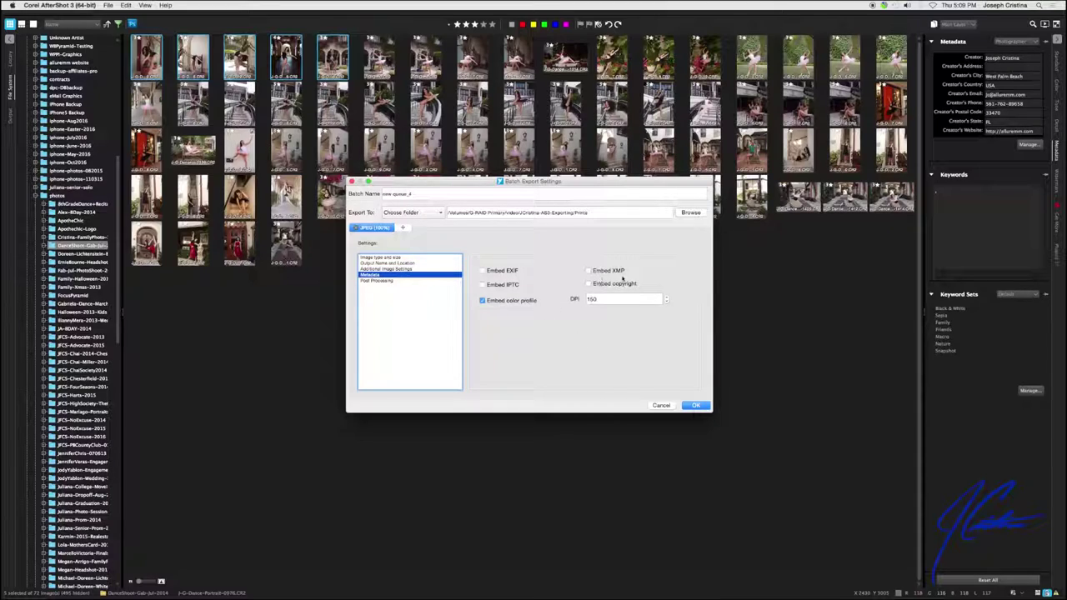
{"action": "left_click", "coordinate": [589, 284]}
{"action": "double_click", "coordinate": [601, 299]}
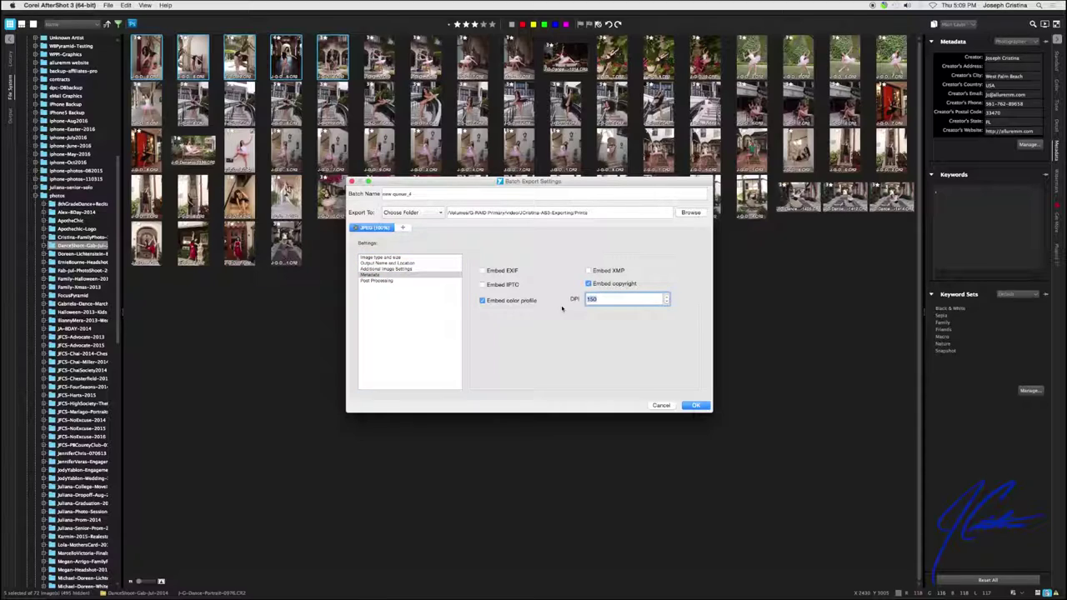
{"action": "type", "text": "300"}
{"action": "key", "text": "Tab"}
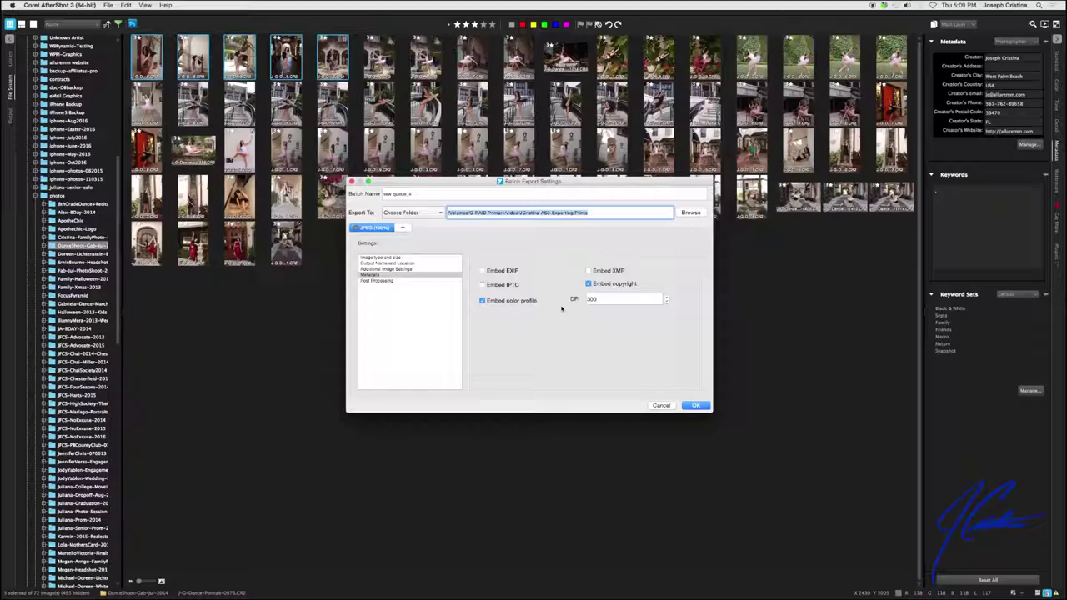
{"action": "left_click", "coordinate": [378, 281]}
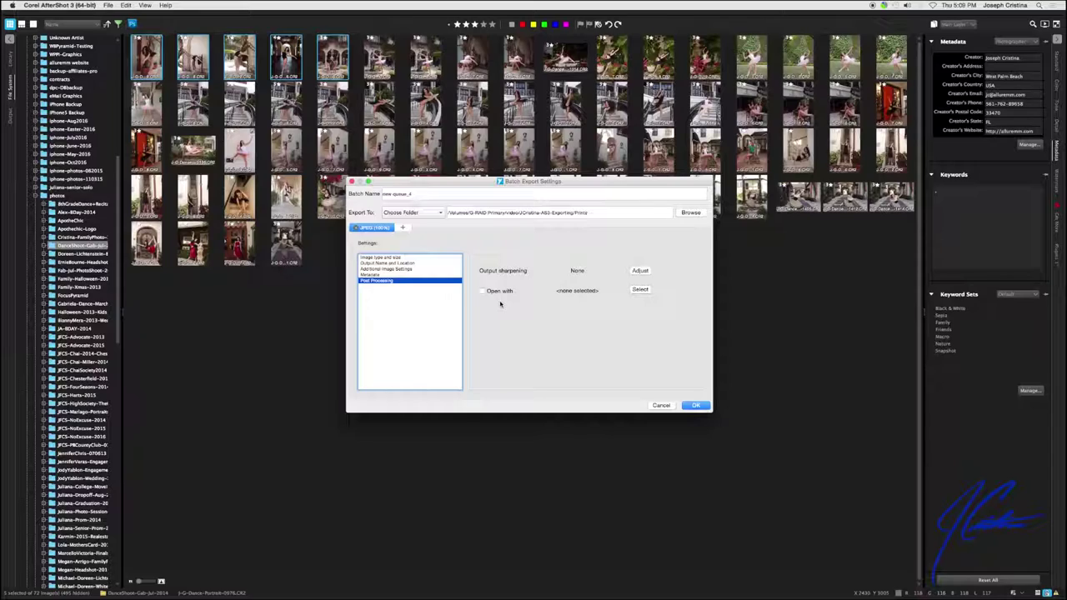
{"action": "left_click", "coordinate": [404, 228]}
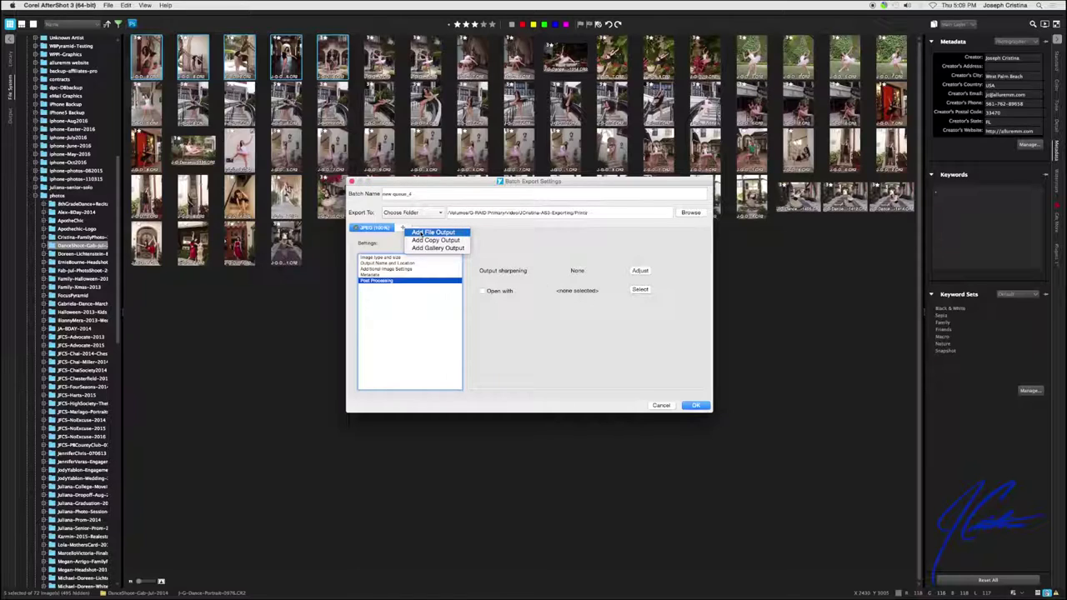
- Add a second JPEG output at 100% quality, resized by width and height to 640 x 480
{"action": "left_click", "coordinate": [421, 233]}
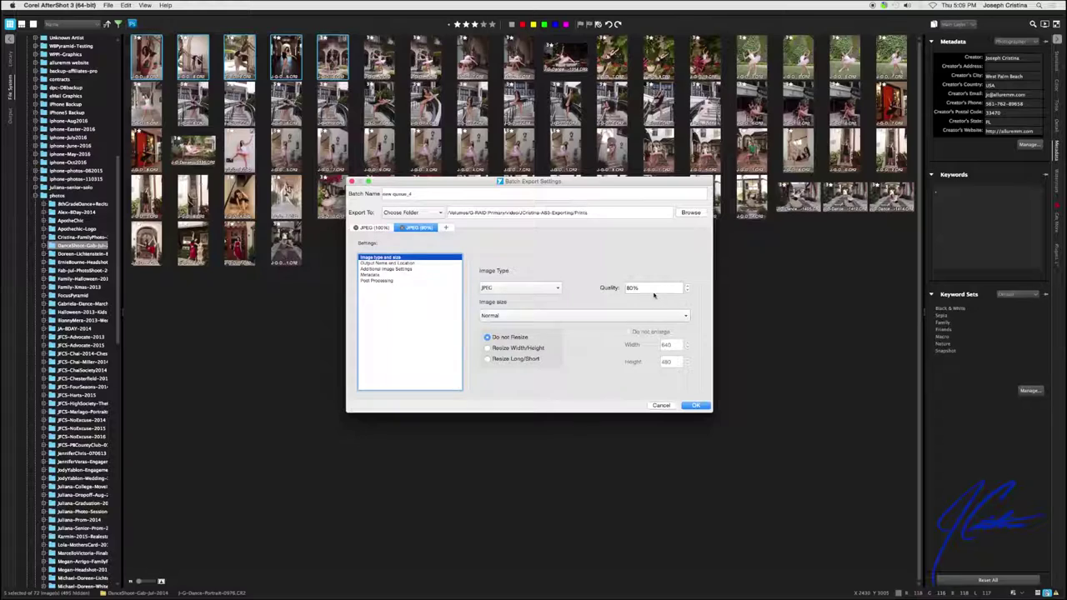
{"action": "left_click_drag", "start_coordinate": [655, 289], "coordinate": [606, 287]}
{"action": "type", "text": "100"}
{"action": "key", "text": "Tab"}
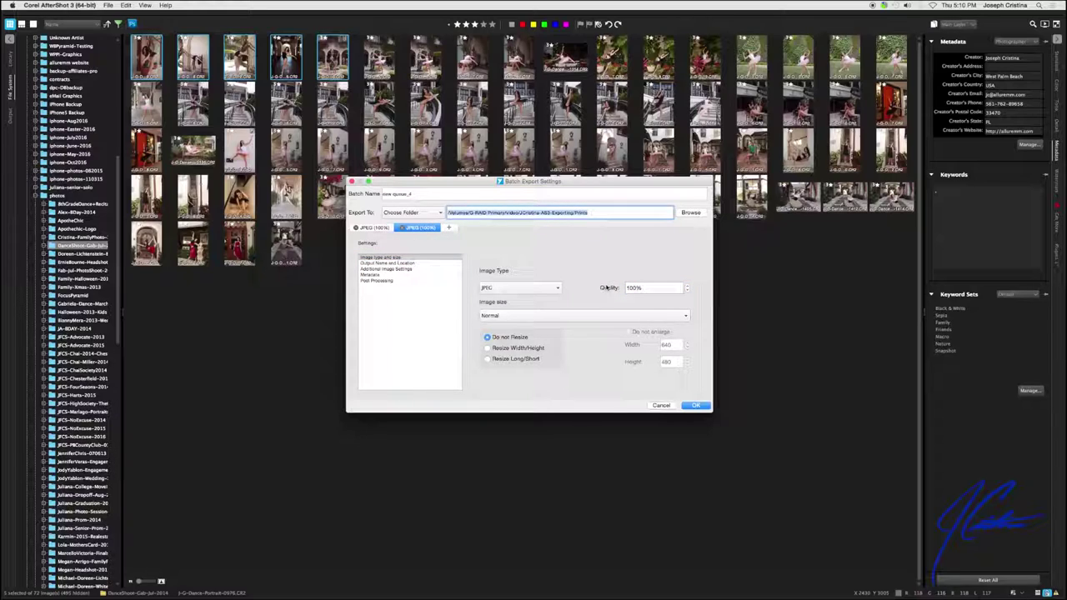
{"action": "left_click", "coordinate": [488, 348]}
{"action": "left_click", "coordinate": [666, 345]}
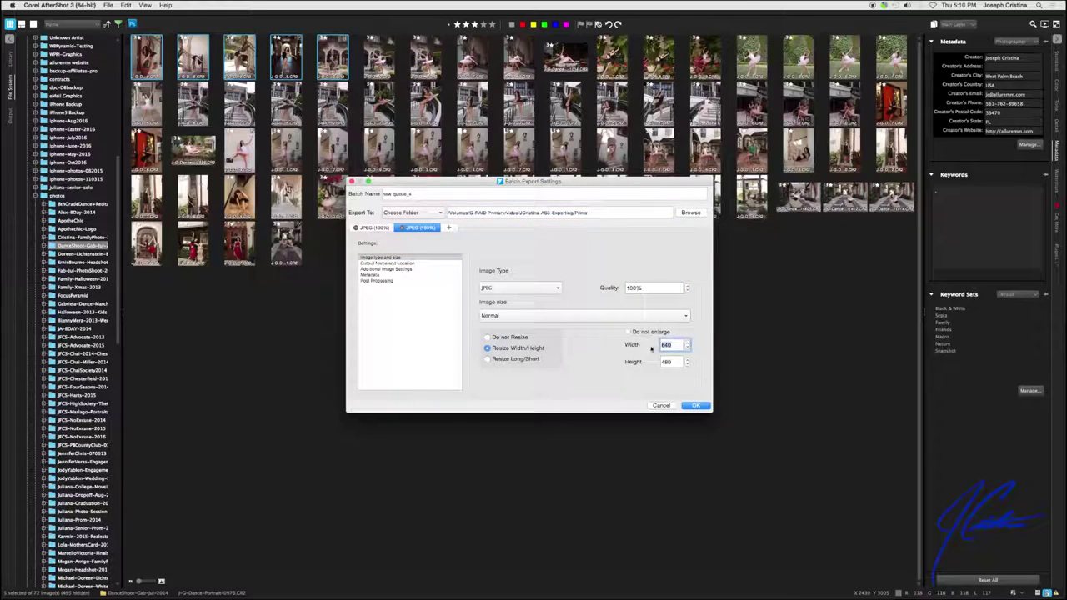
- Send the second output to a 'Web Prints' subfolder and apply the Watermark-TEST preset
{"action": "left_click", "coordinate": [389, 263]}
{"action": "left_click", "coordinate": [502, 338]}
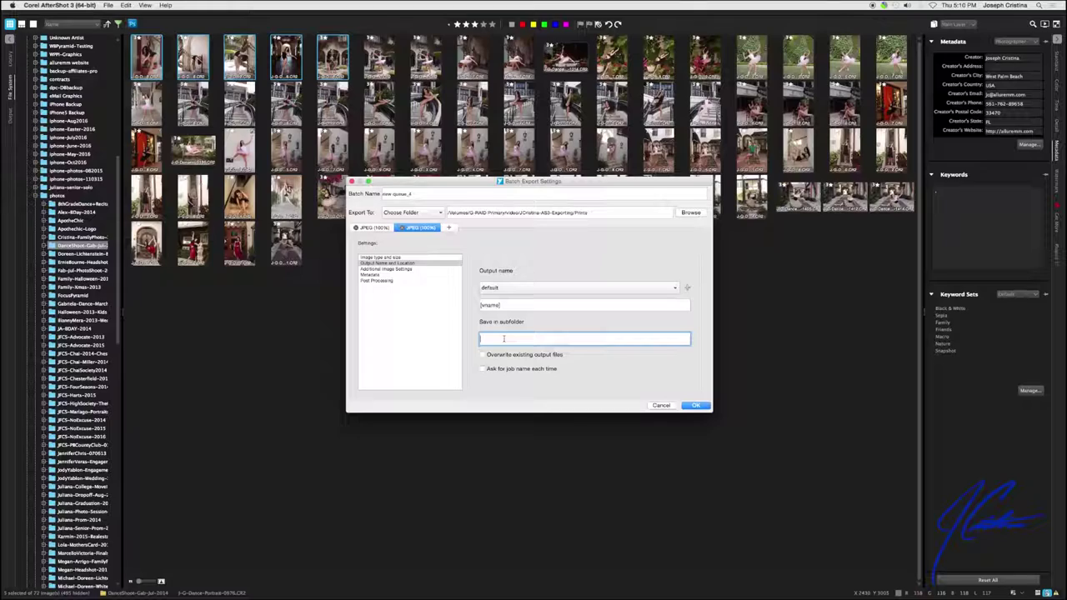
{"action": "type", "text": "W"}
{"action": "type", "text": "eb Prints"}
{"action": "left_click", "coordinate": [392, 270]}
{"action": "left_click", "coordinate": [390, 270]}
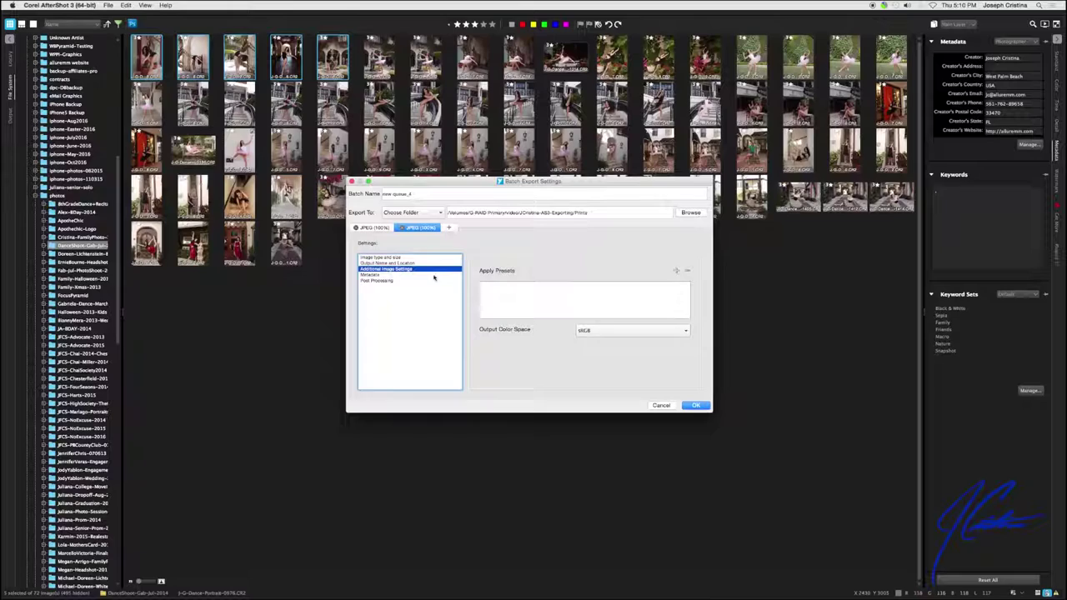
{"action": "left_click", "coordinate": [679, 271]}
{"action": "scroll", "coordinate": [512, 301], "scroll_direction": "down", "scroll_amount": 5}
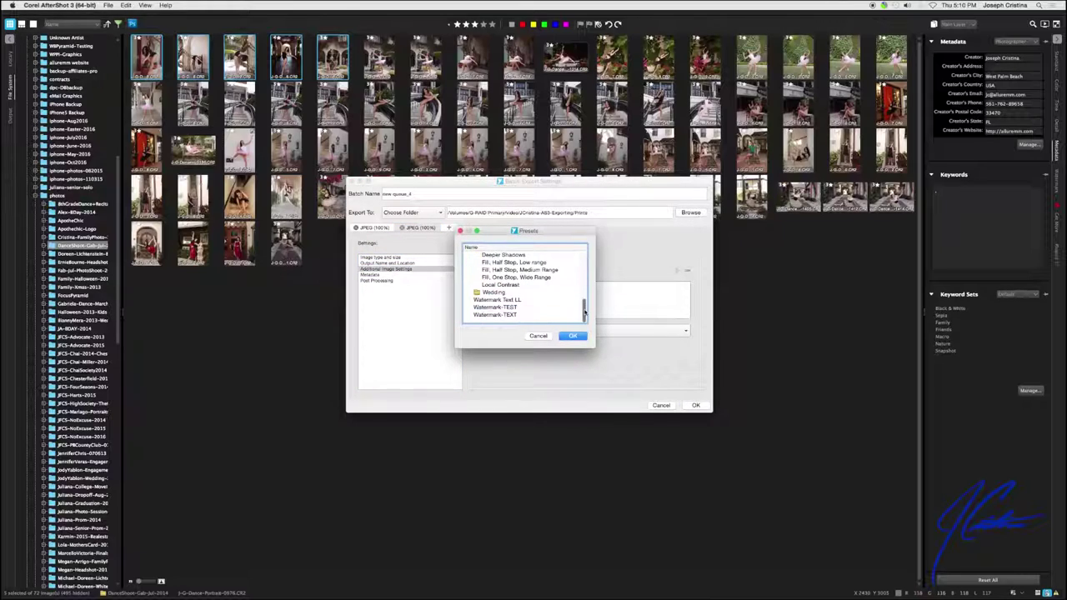
{"action": "left_click", "coordinate": [512, 307]}
{"action": "left_click", "coordinate": [571, 336]}
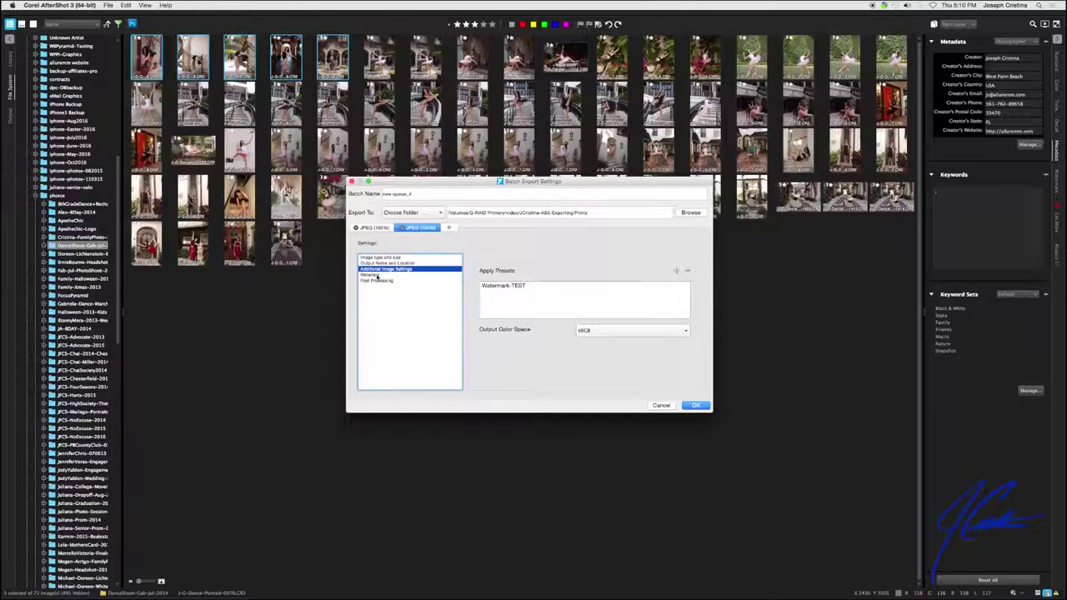
- Embed copyright info at 72 DPI and review the post-processing options
{"action": "left_click", "coordinate": [371, 275]}
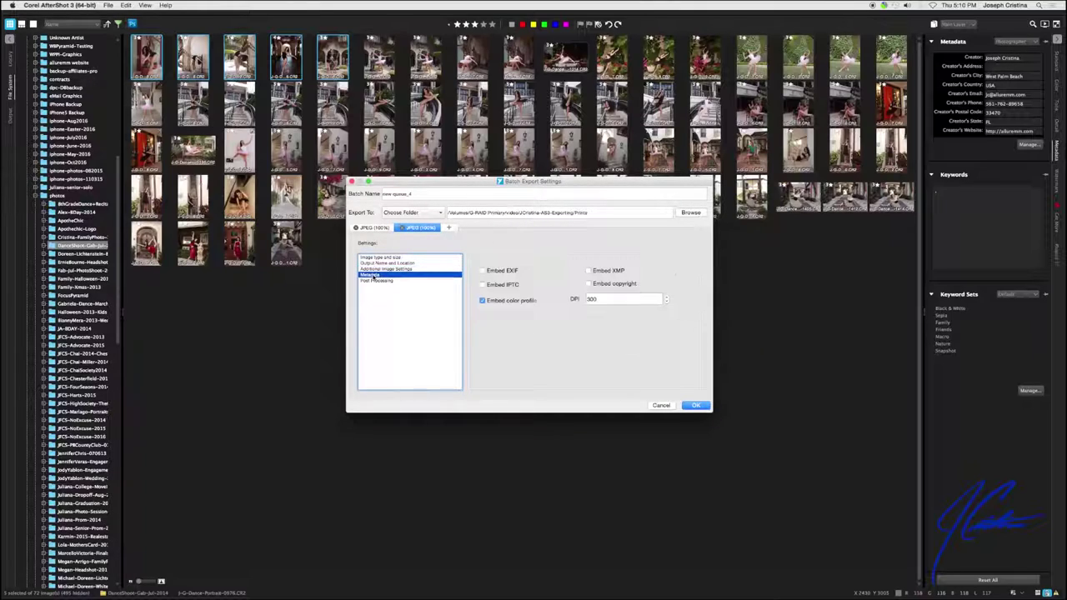
{"action": "left_click", "coordinate": [589, 284]}
{"action": "key", "text": "Tab"}
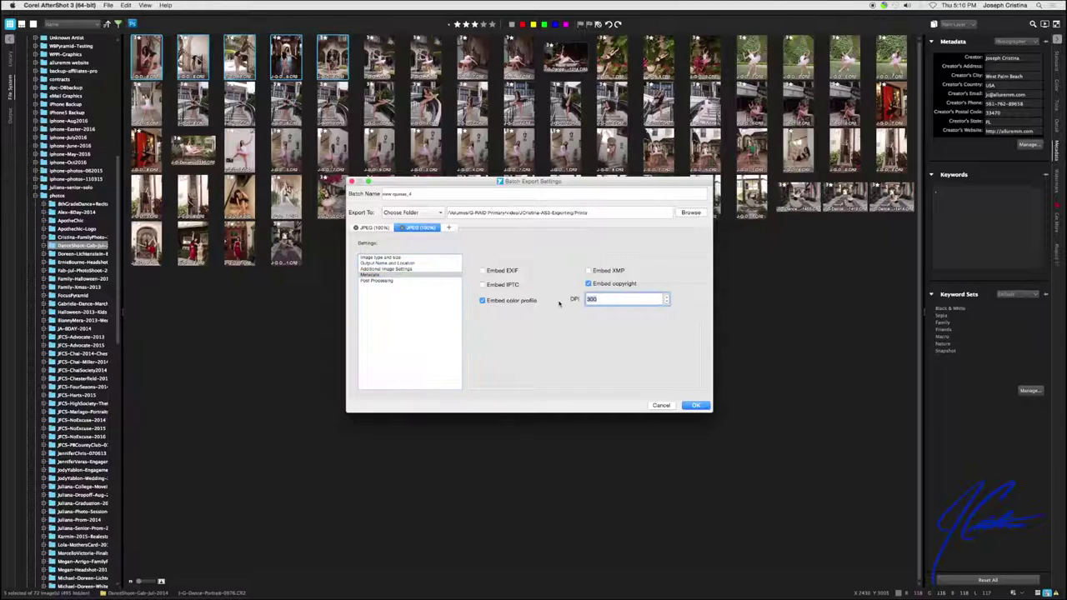
{"action": "type", "text": "72"}
{"action": "key", "text": "Tab"}
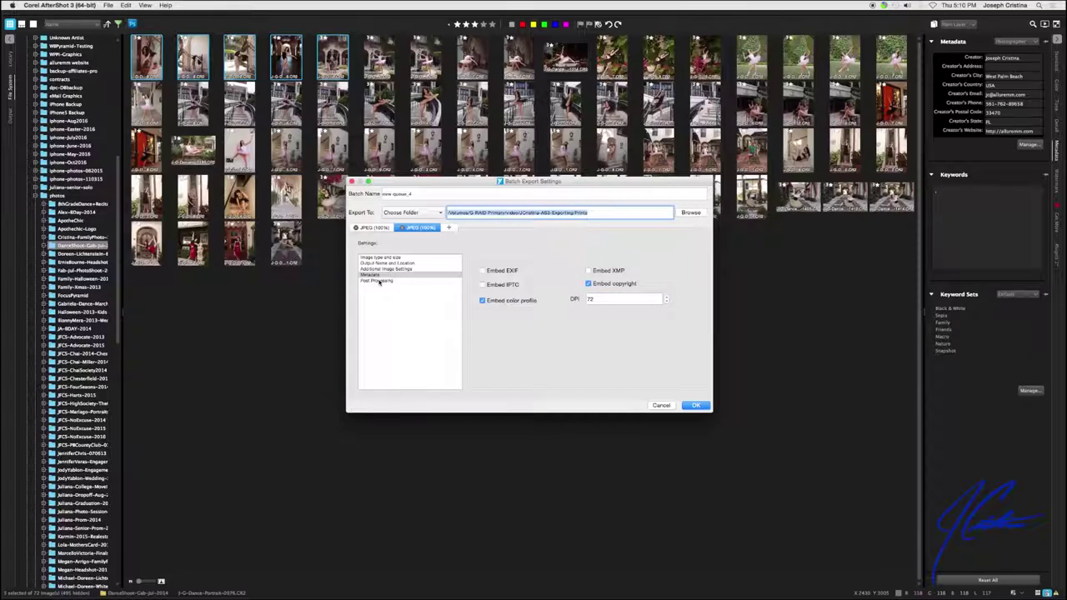
{"action": "left_click", "coordinate": [379, 281]}
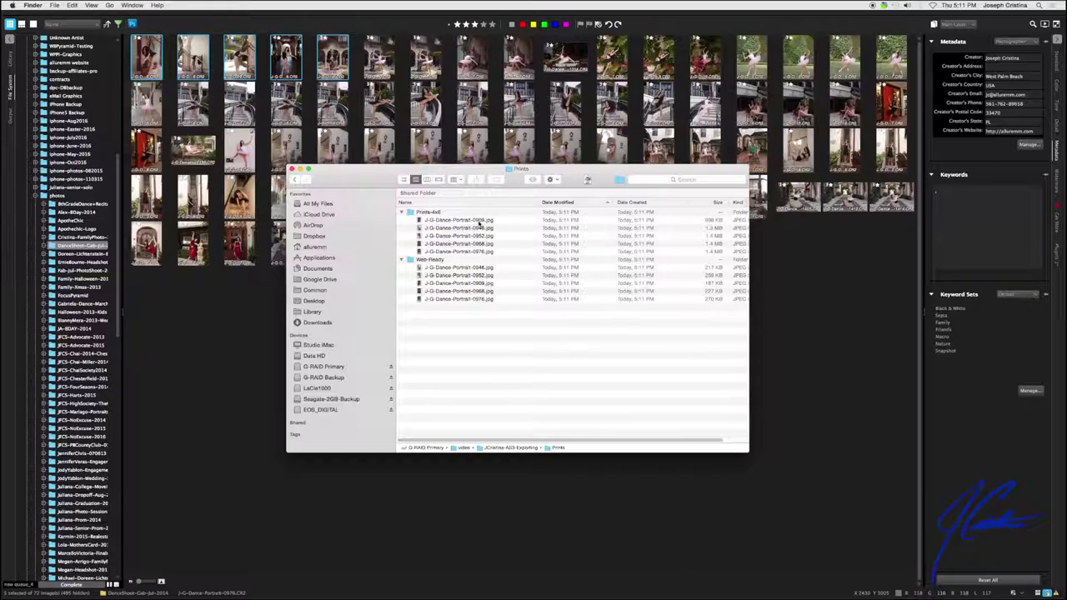
- Open J-G-Dance-Portrait-0909.jpg from the Prints-4x6 folder in Preview
{"action": "double_click", "coordinate": [480, 221]}
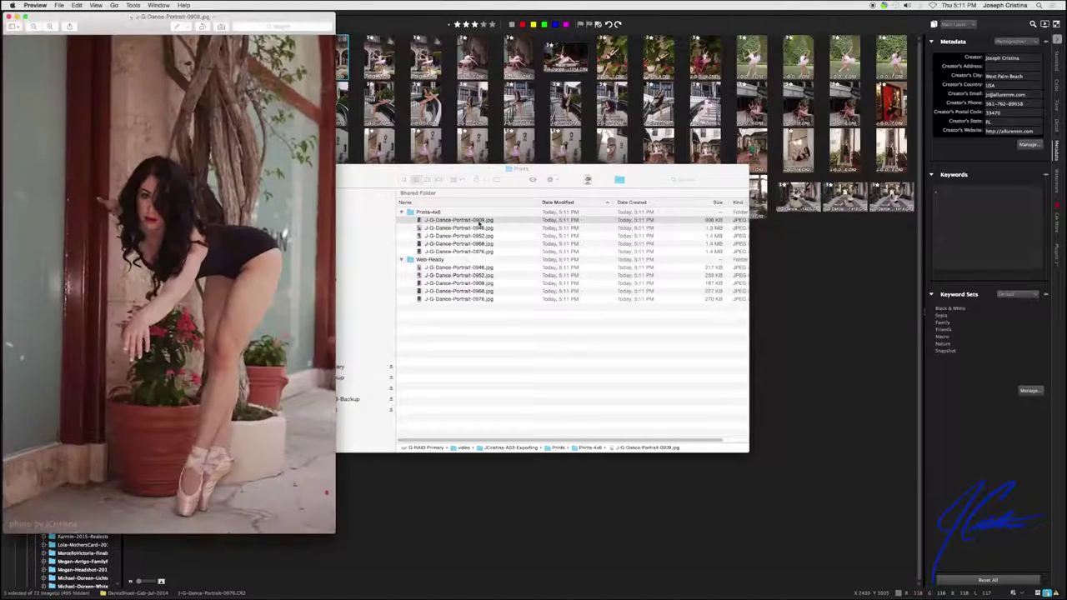
- Open the Web-Ready J-G-Dance-Portrait-0909.jpg in Preview beside the 4x6 print version
{"action": "left_click", "coordinate": [532, 312]}
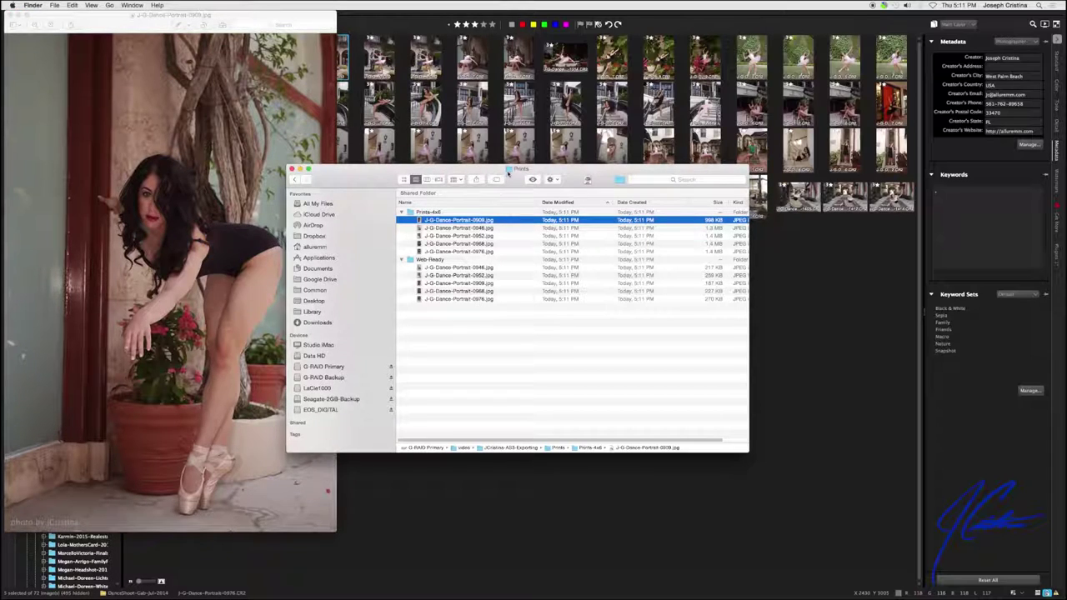
{"action": "left_click_drag", "start_coordinate": [510, 175], "coordinate": [562, 175]}
{"action": "double_click", "coordinate": [536, 284]}
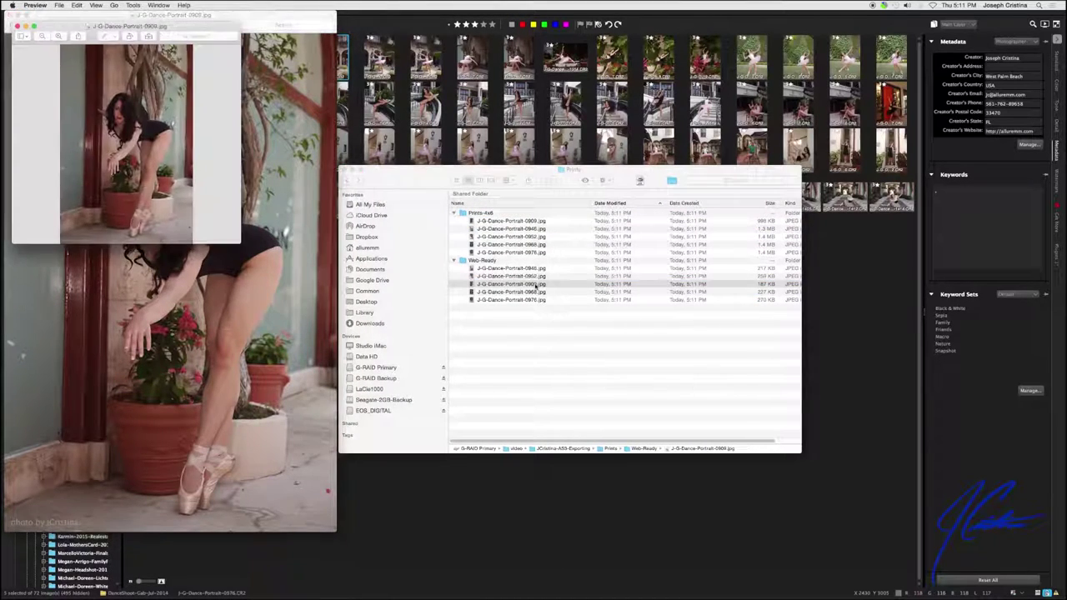
{"action": "left_click_drag", "start_coordinate": [181, 25], "coordinate": [276, 133]}
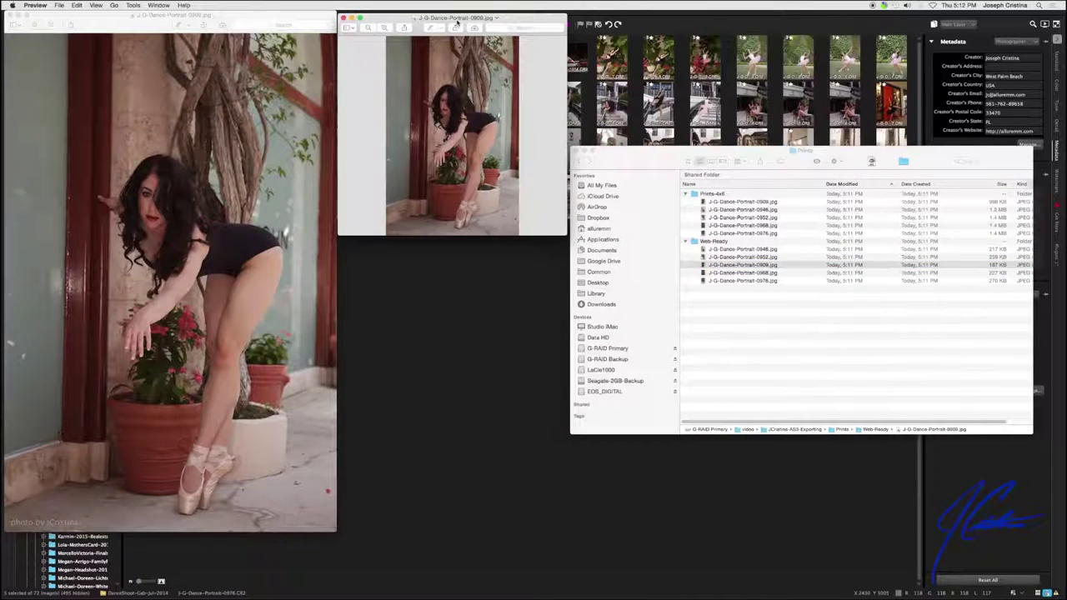